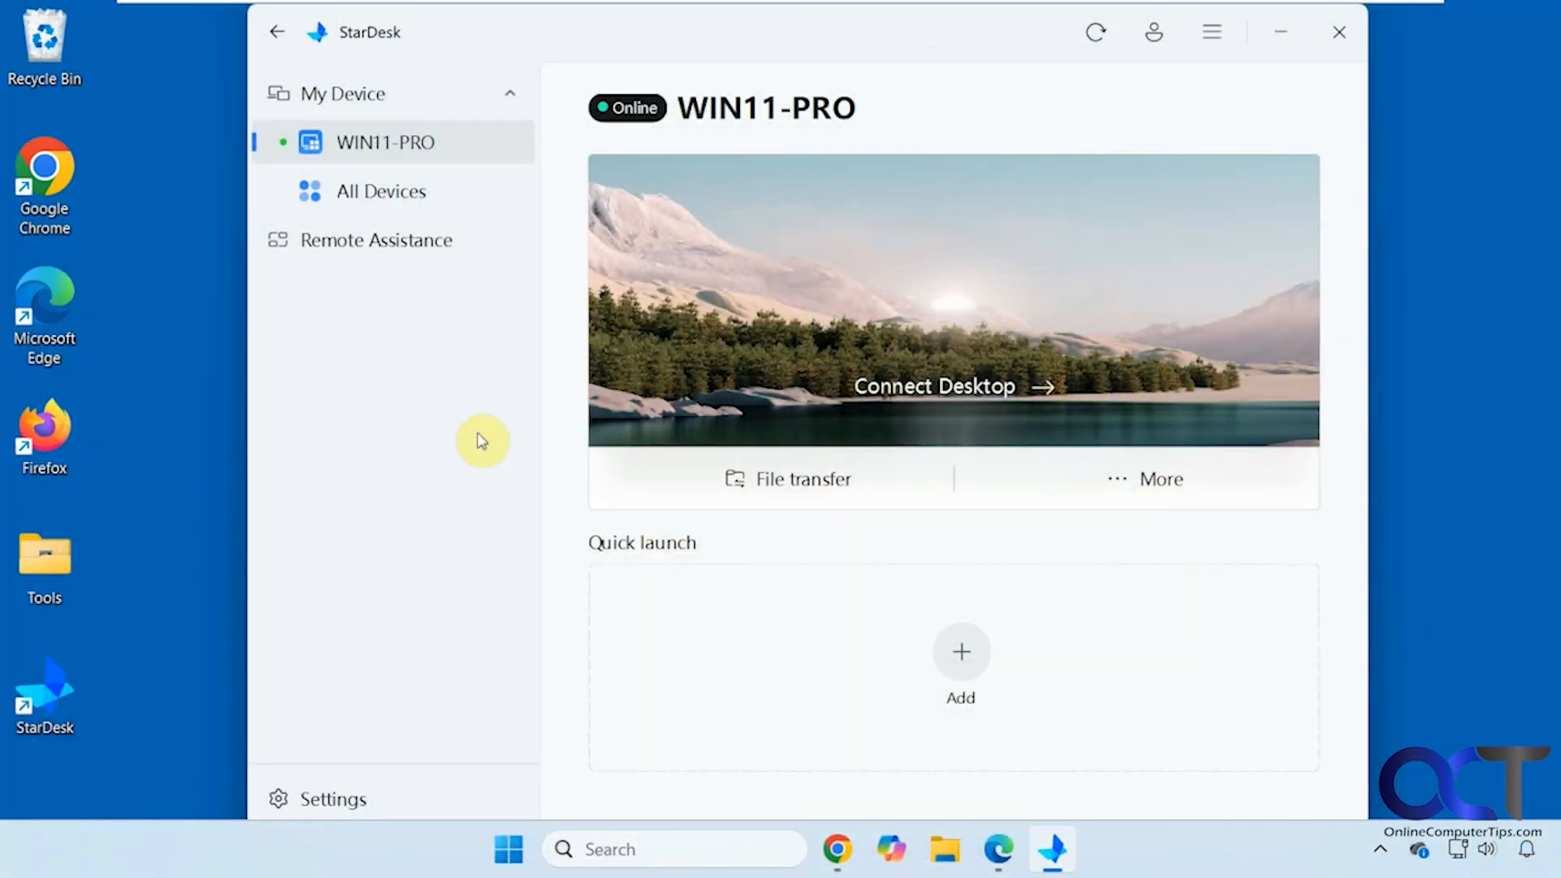
# Review the list of all devices, the WIN11-PRO device page and the Remote Assistance settings
pyautogui.click(419, 199)
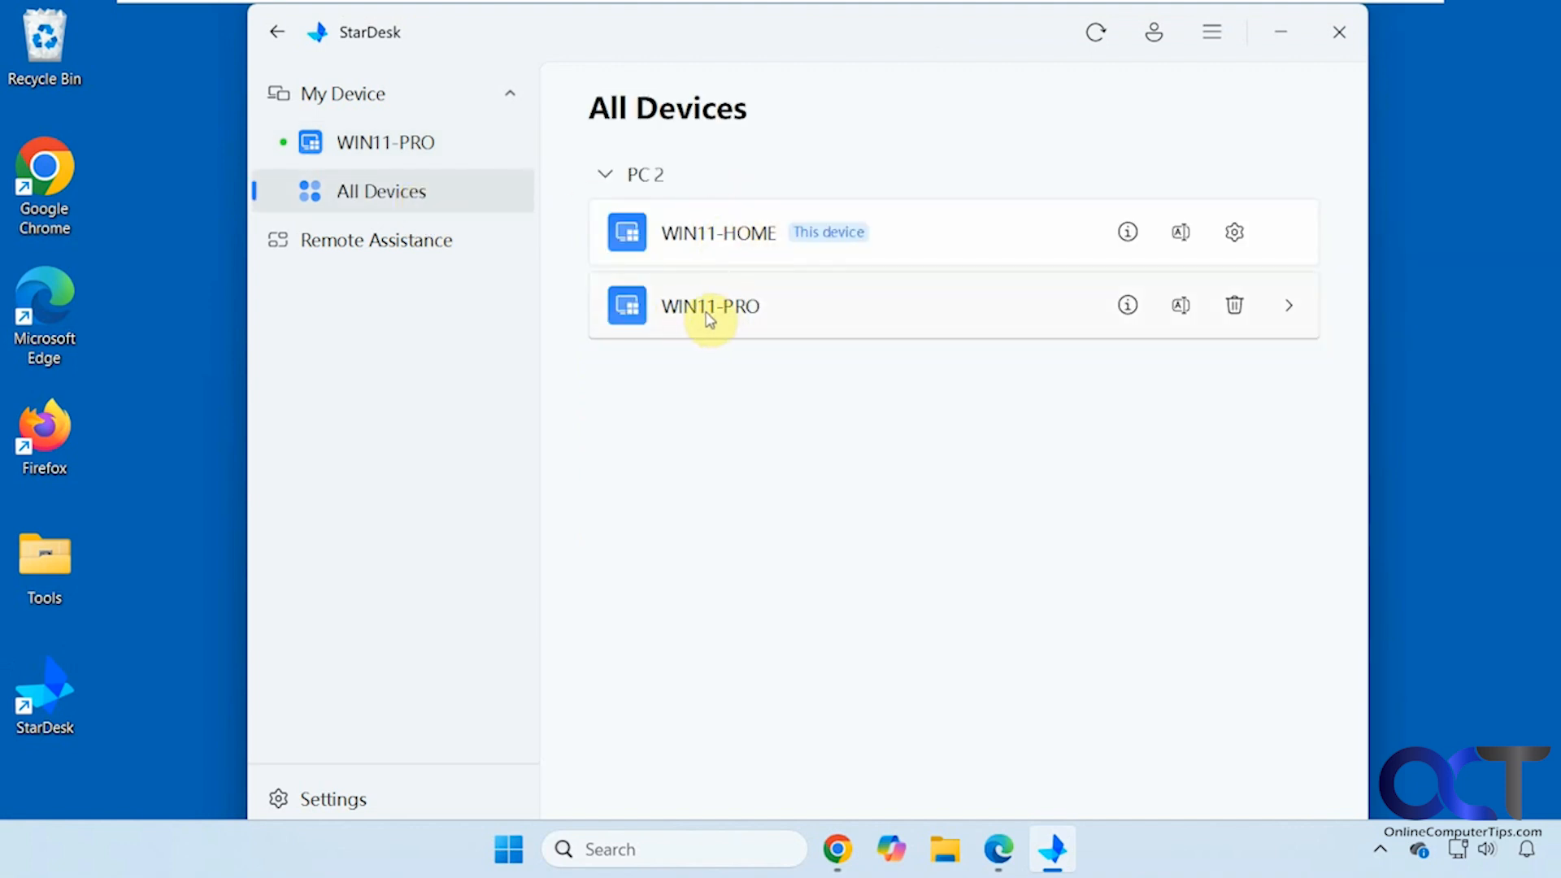
pyautogui.click(1289, 313)
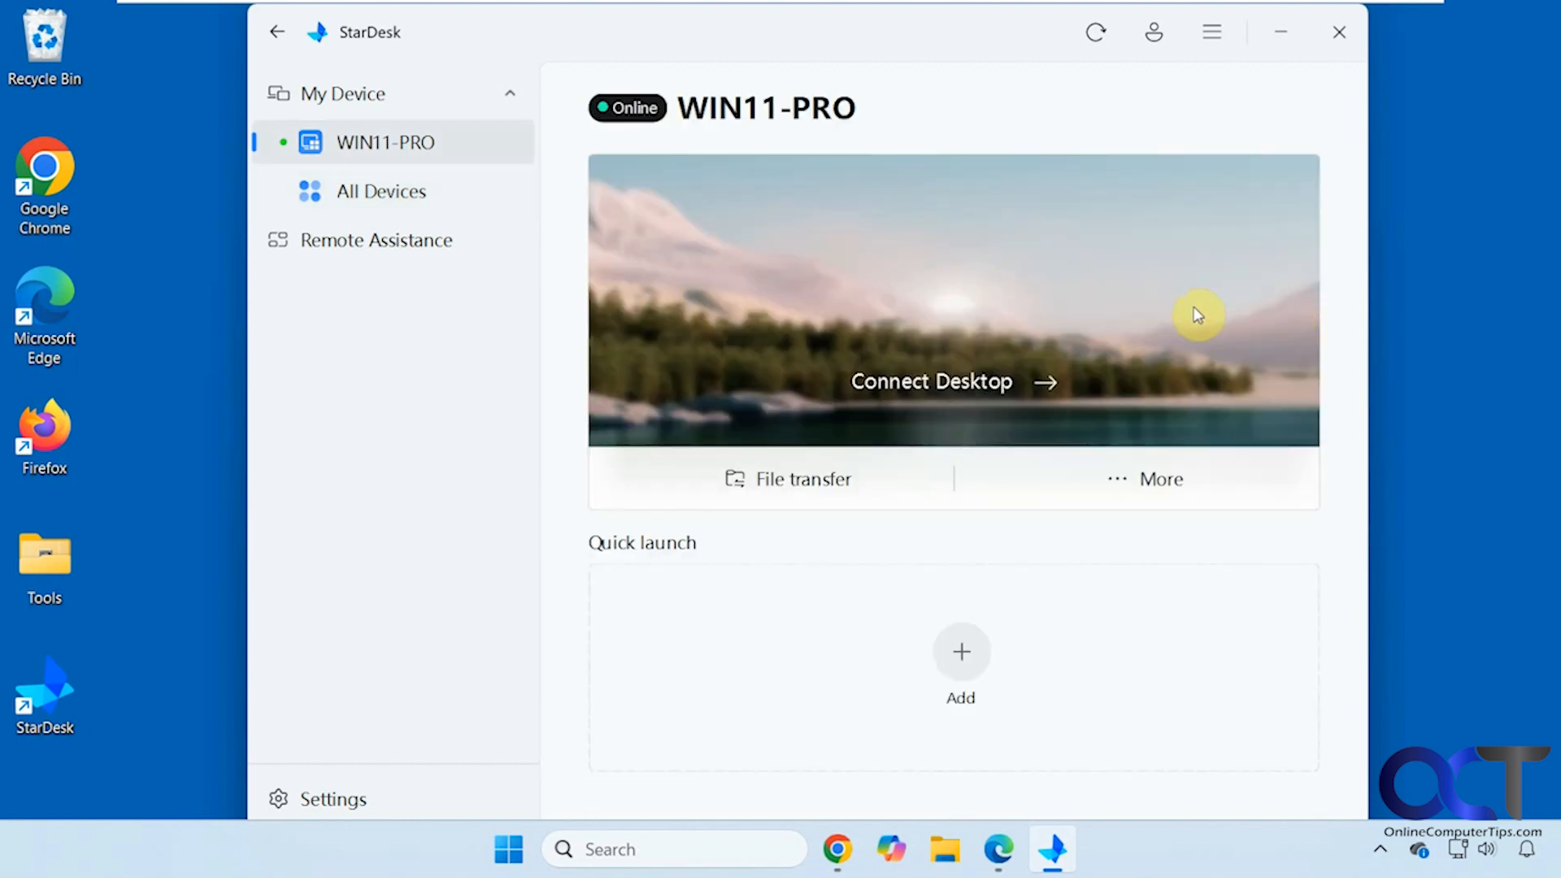
pyautogui.click(423, 205)
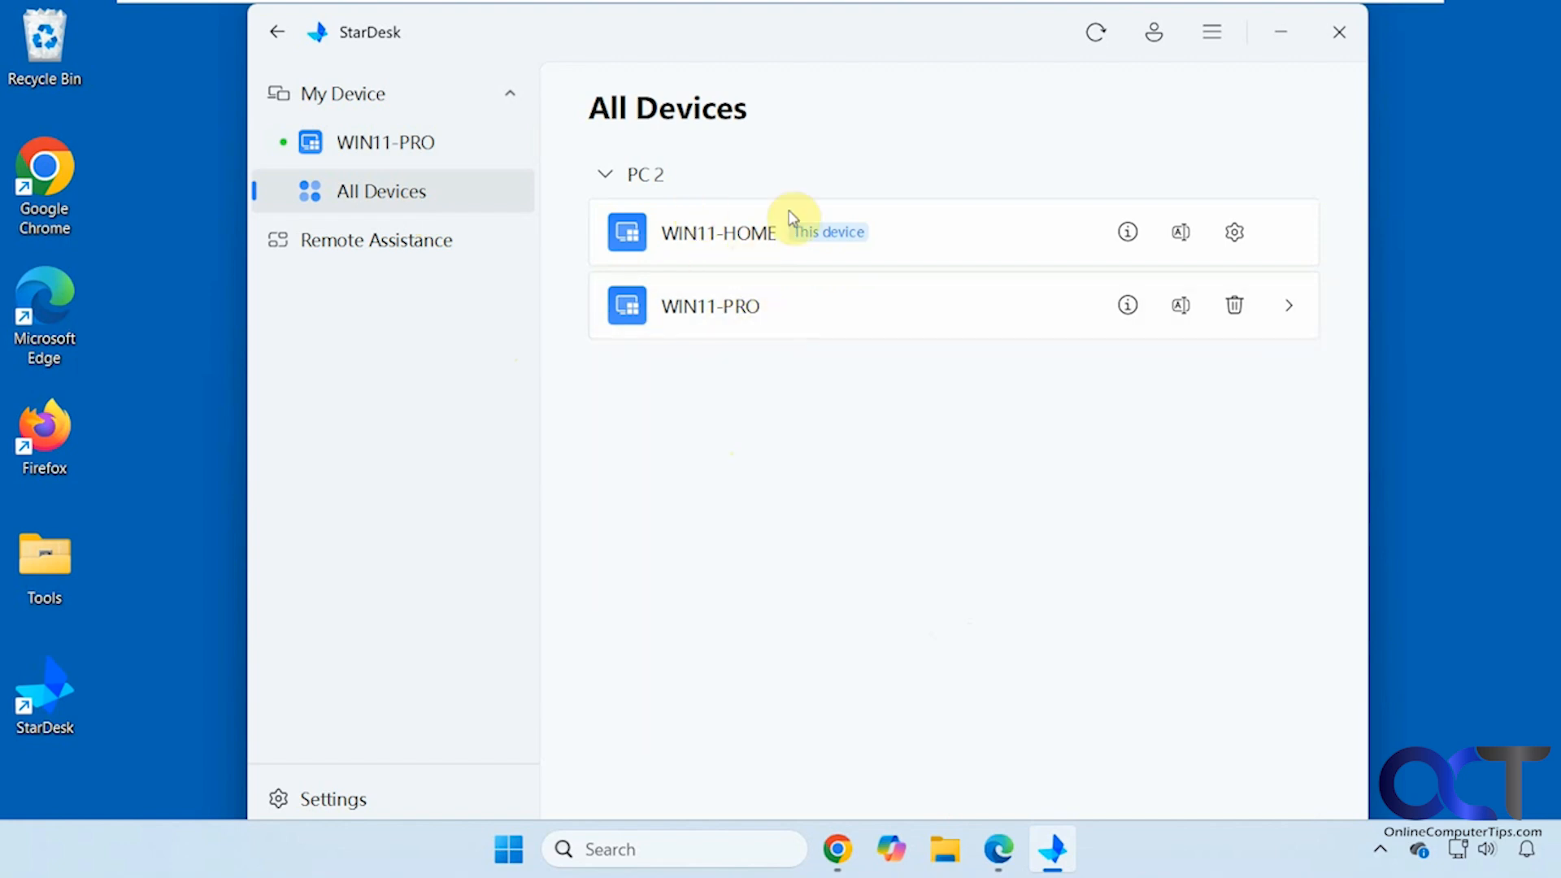
pyautogui.click(439, 143)
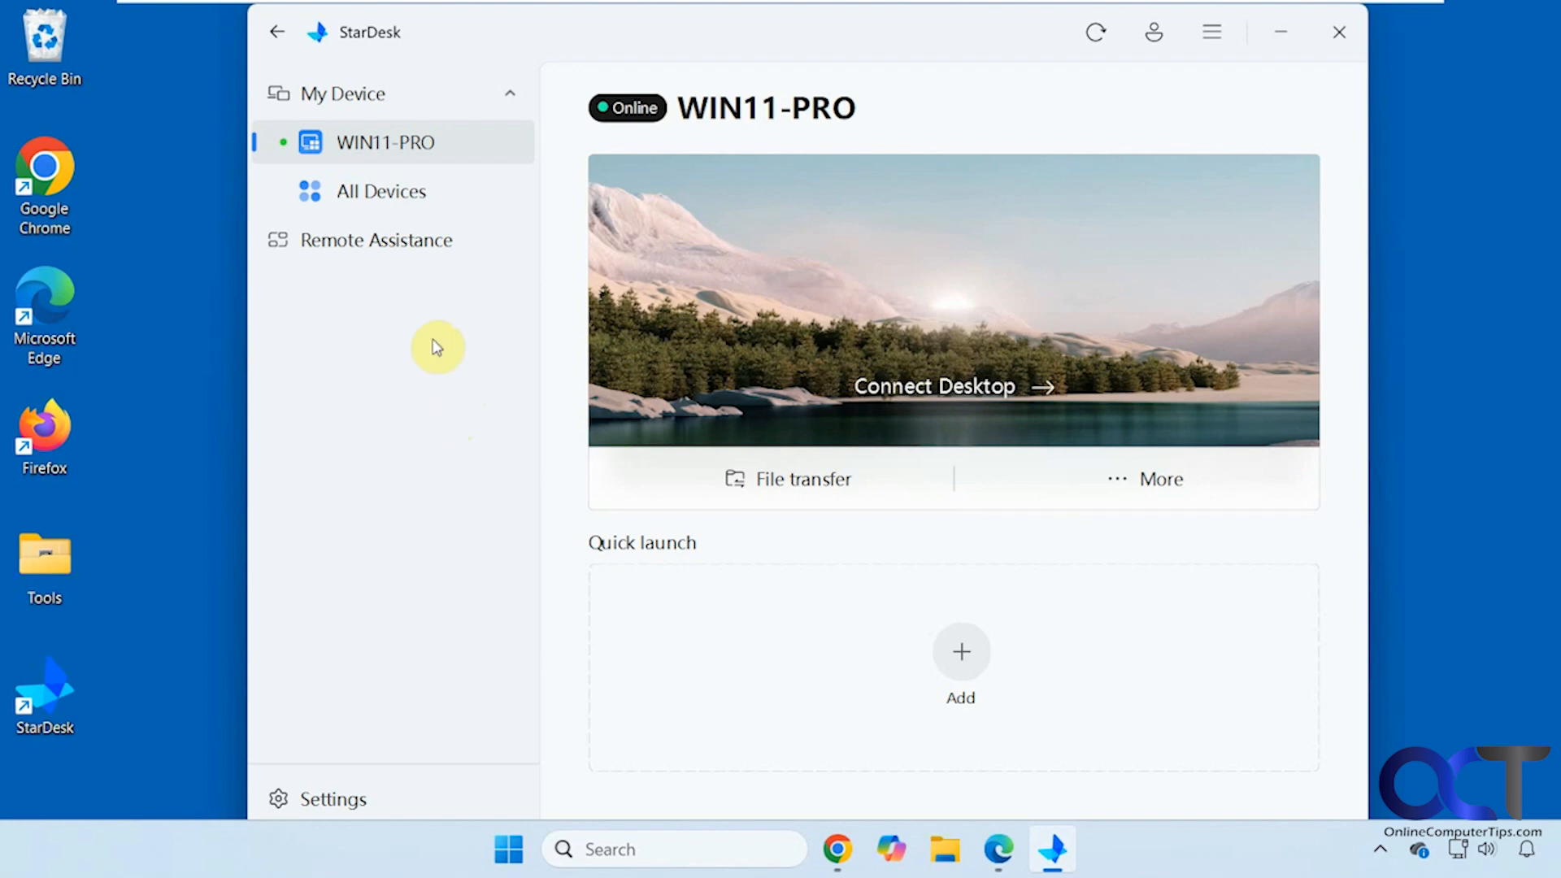
pyautogui.click(399, 242)
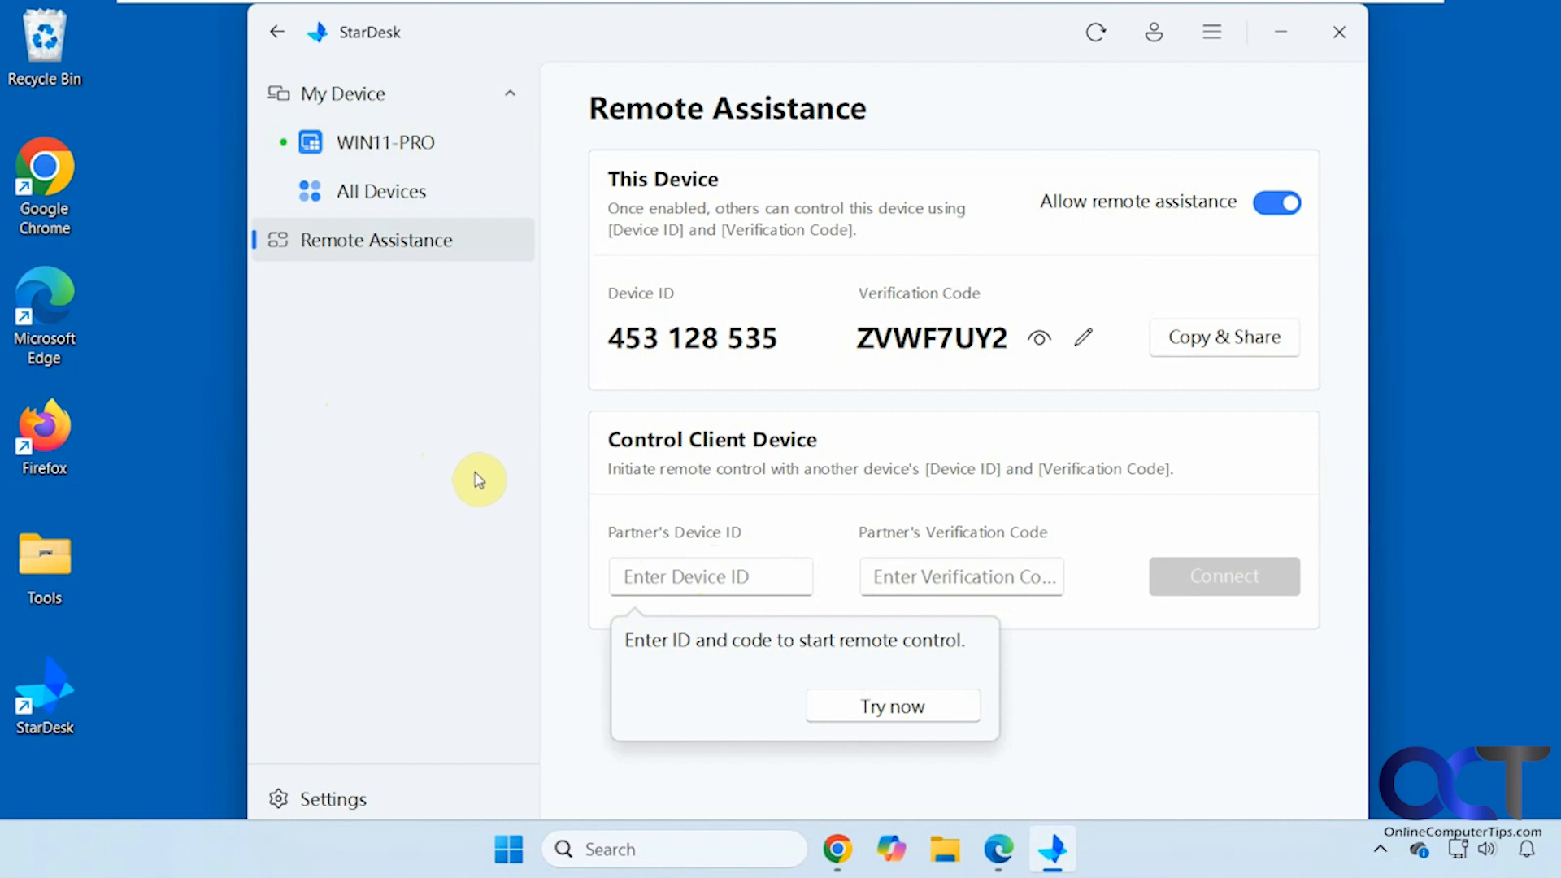
# Connect to the WIN11-PRO desktop and test control by opening and closing its Start menu
pyautogui.click(393, 148)
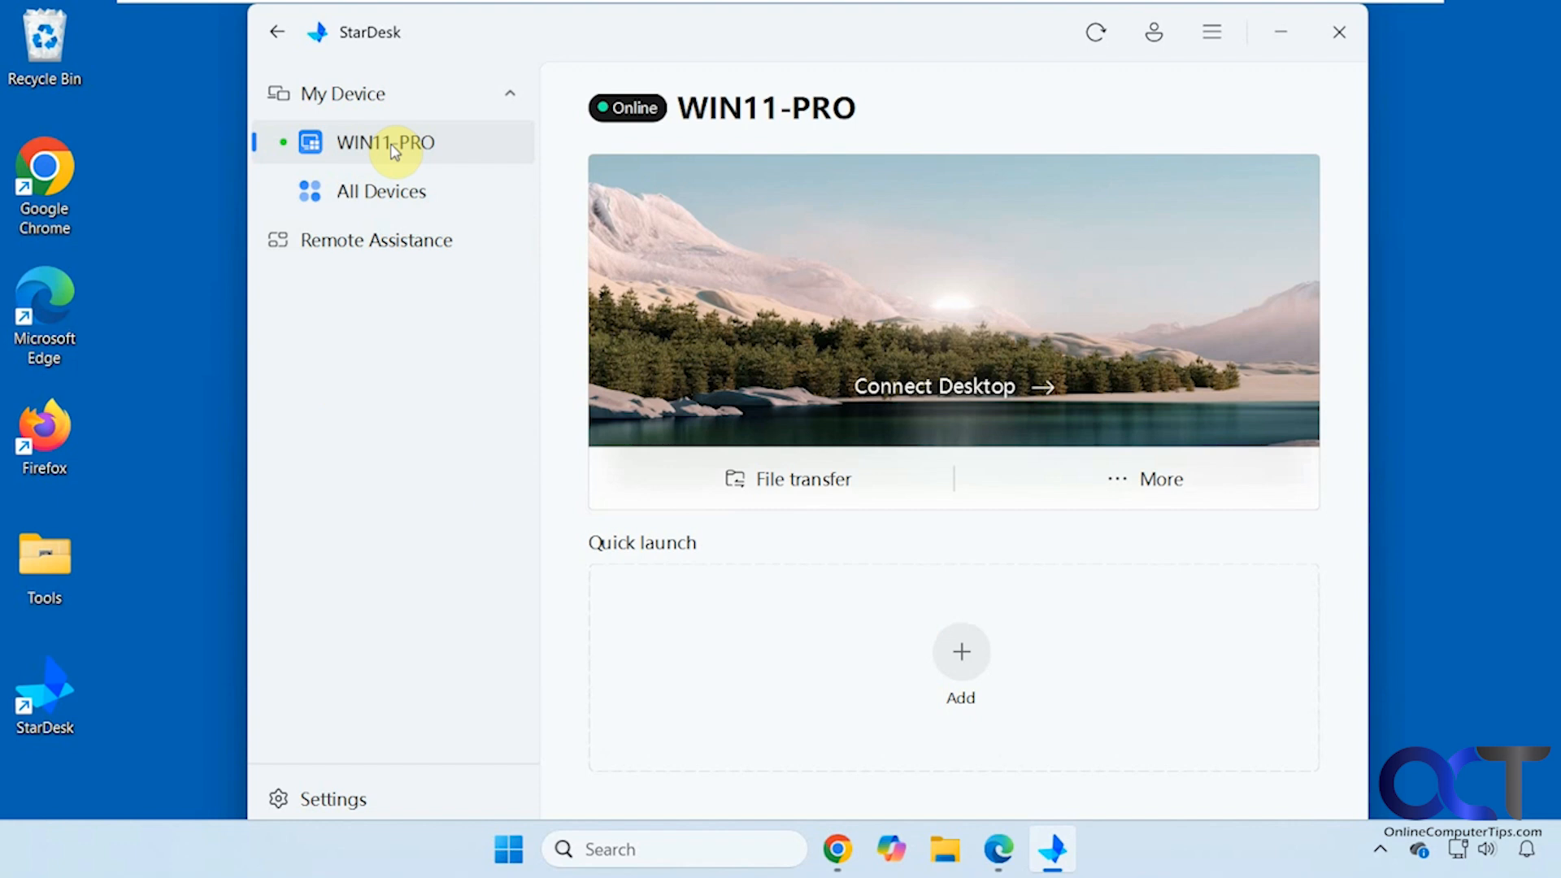
pyautogui.click(908, 387)
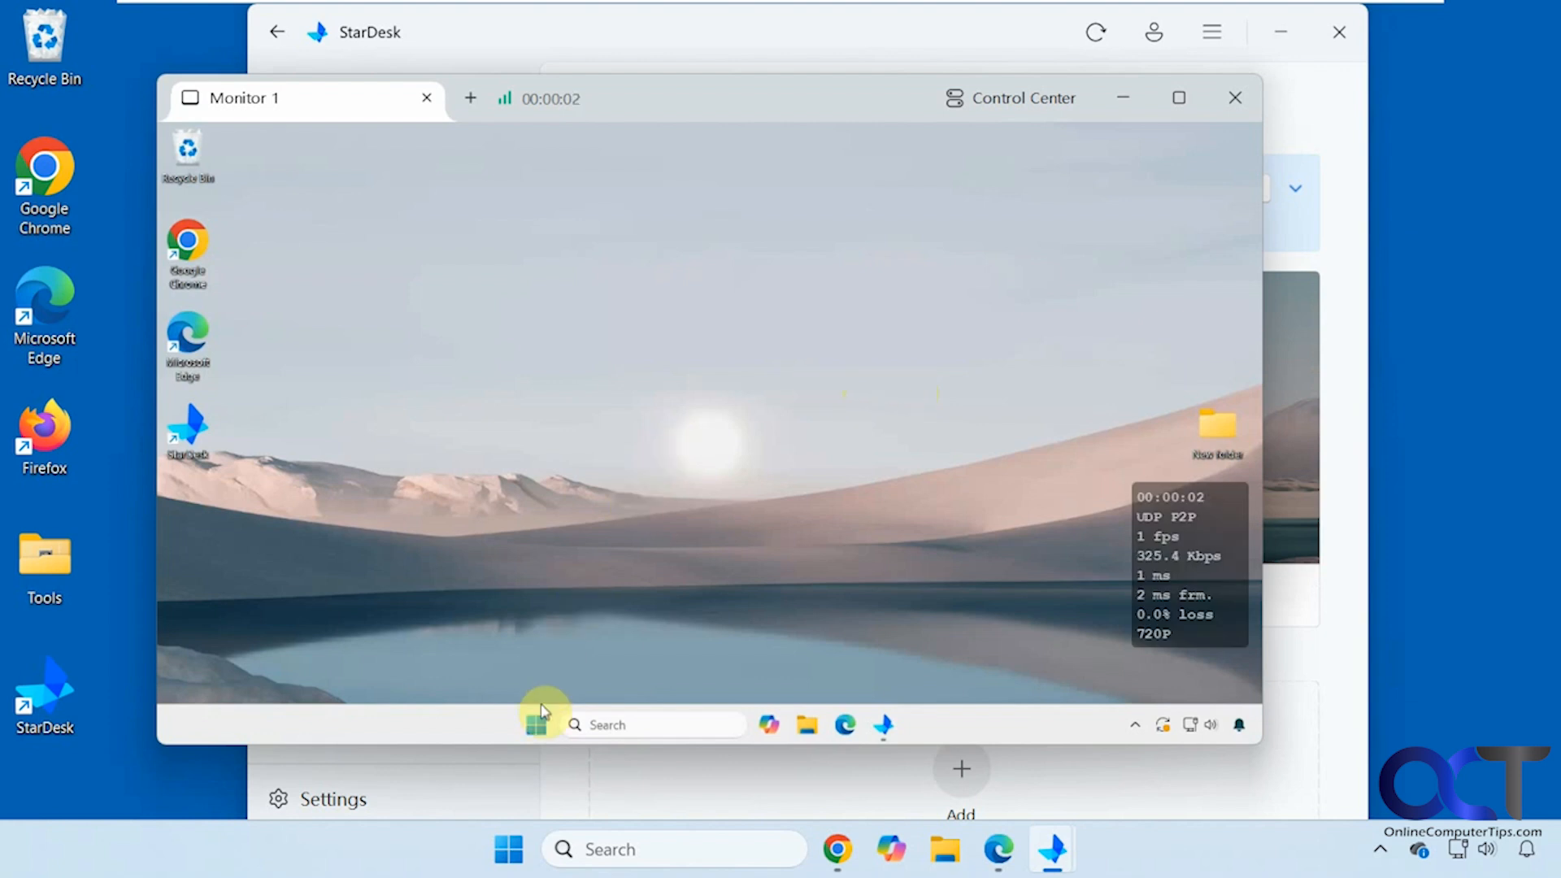
pyautogui.click(536, 724)
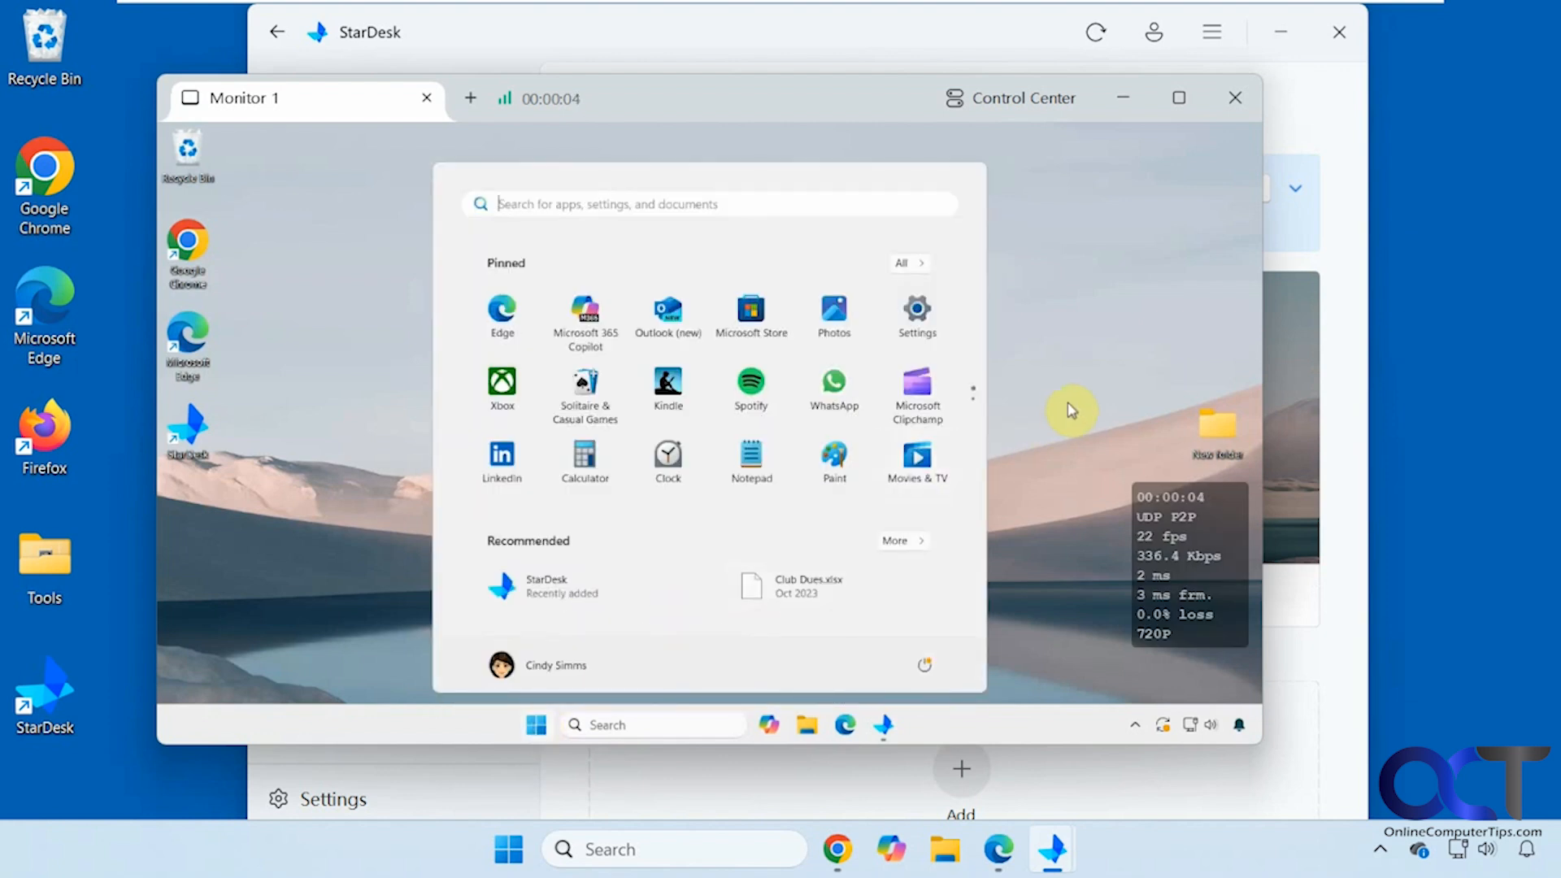
pyautogui.click(1072, 409)
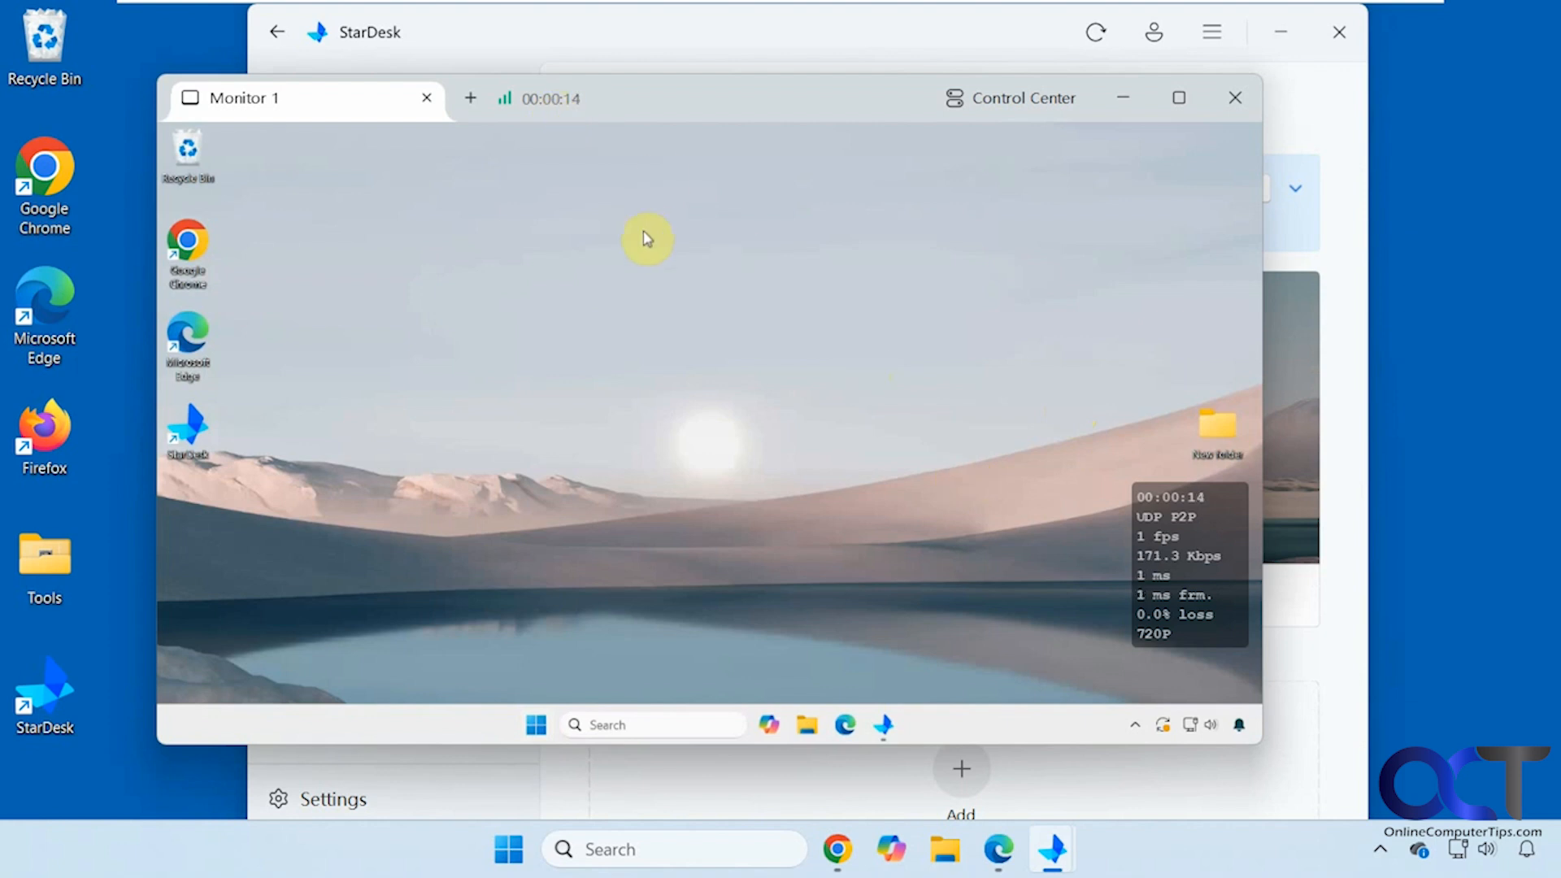
# Add a virtual screen to the remote session and minimize the StarDesk window on Monitor 1
pyautogui.click(472, 100)
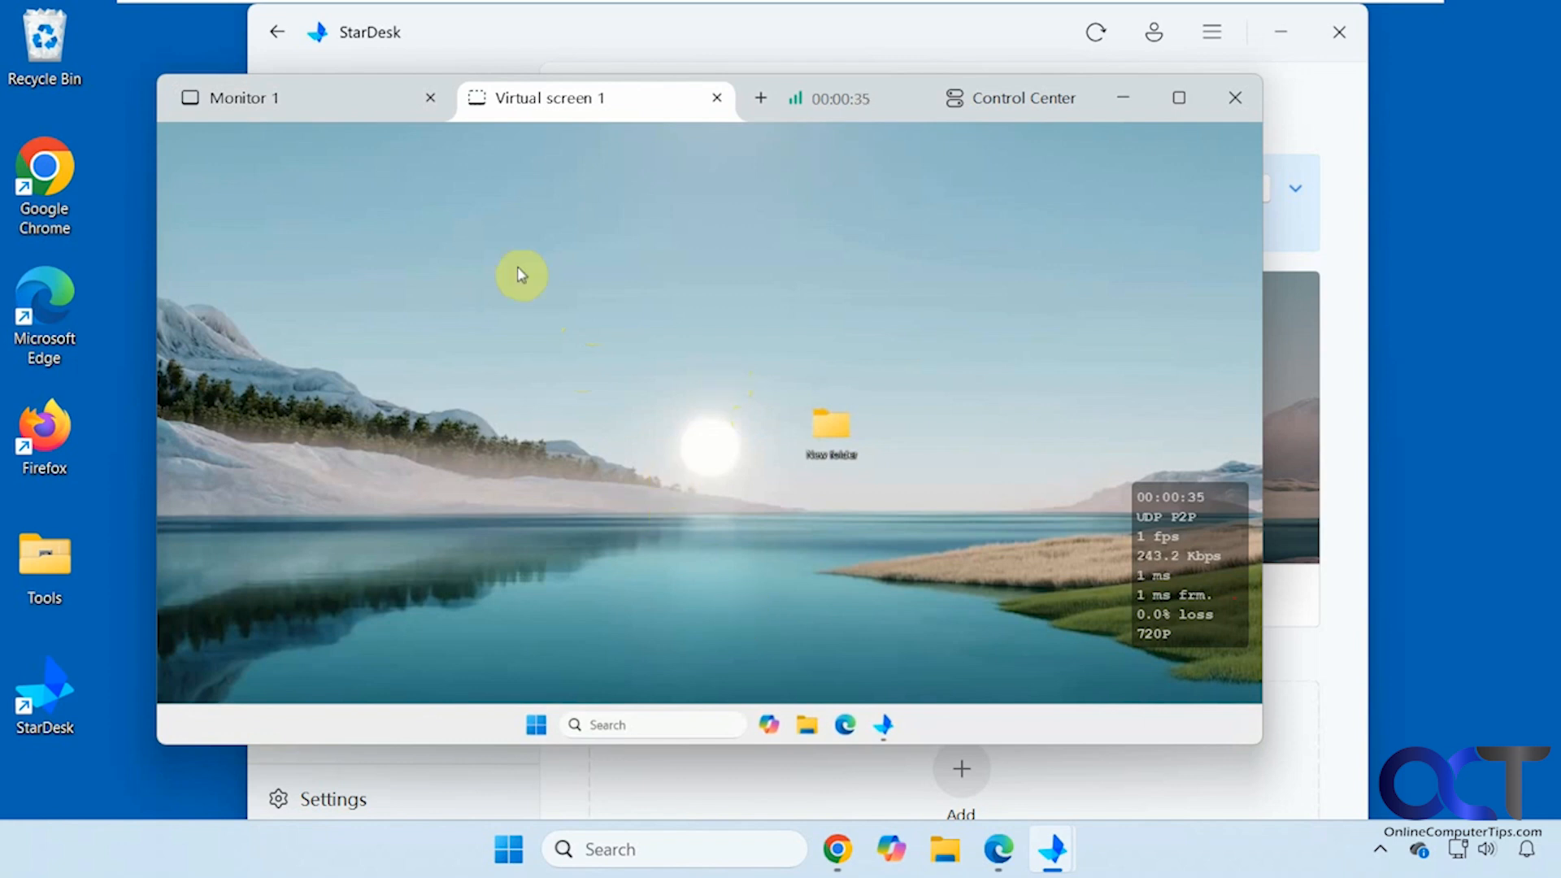
pyautogui.click(355, 111)
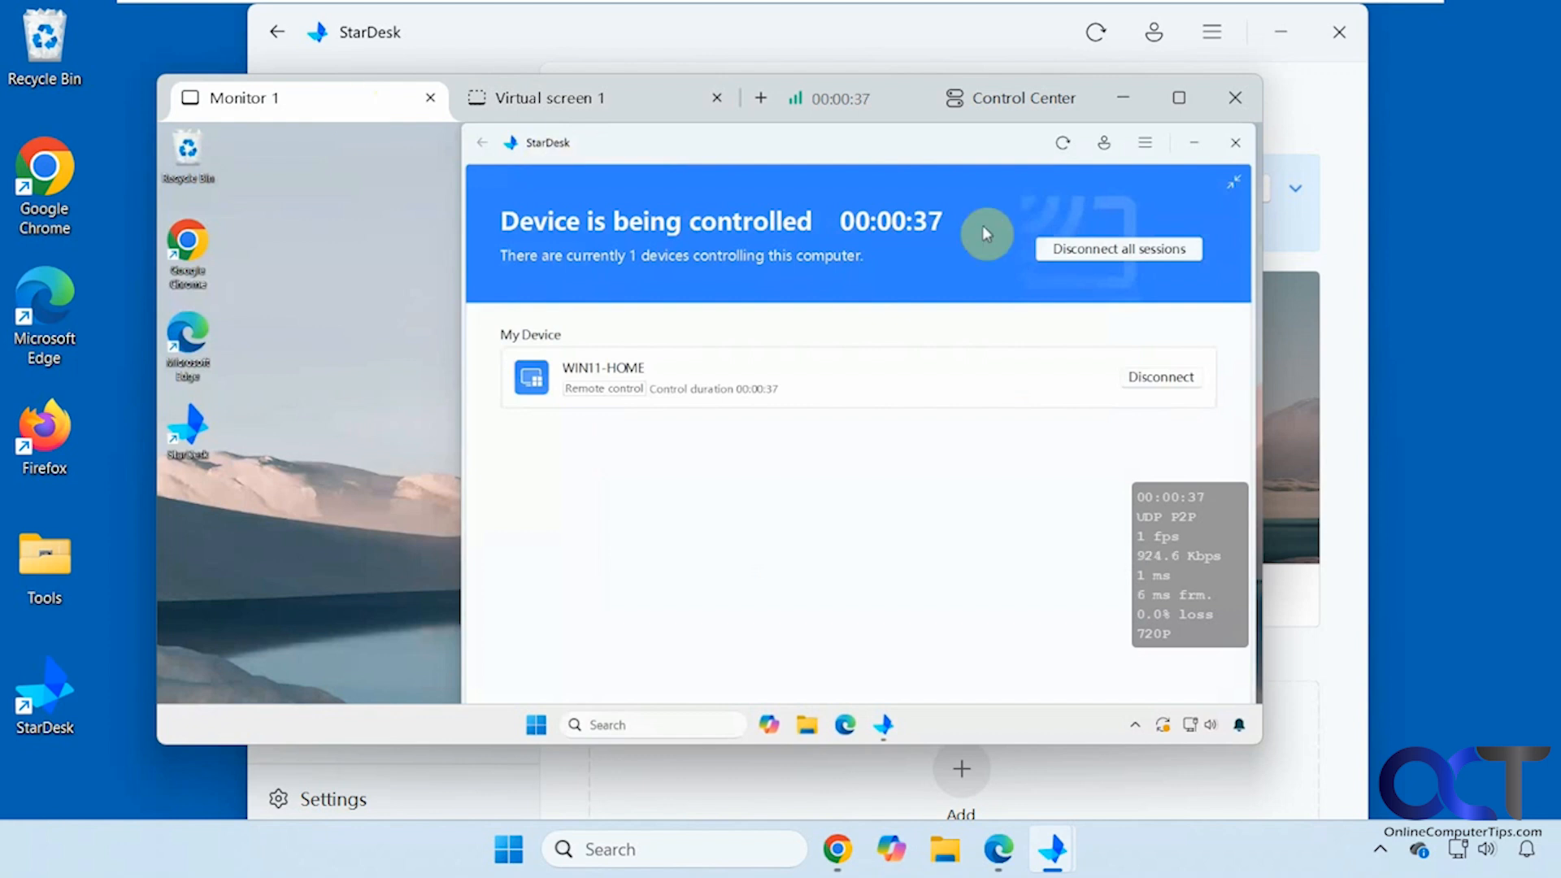
pyautogui.click(1194, 143)
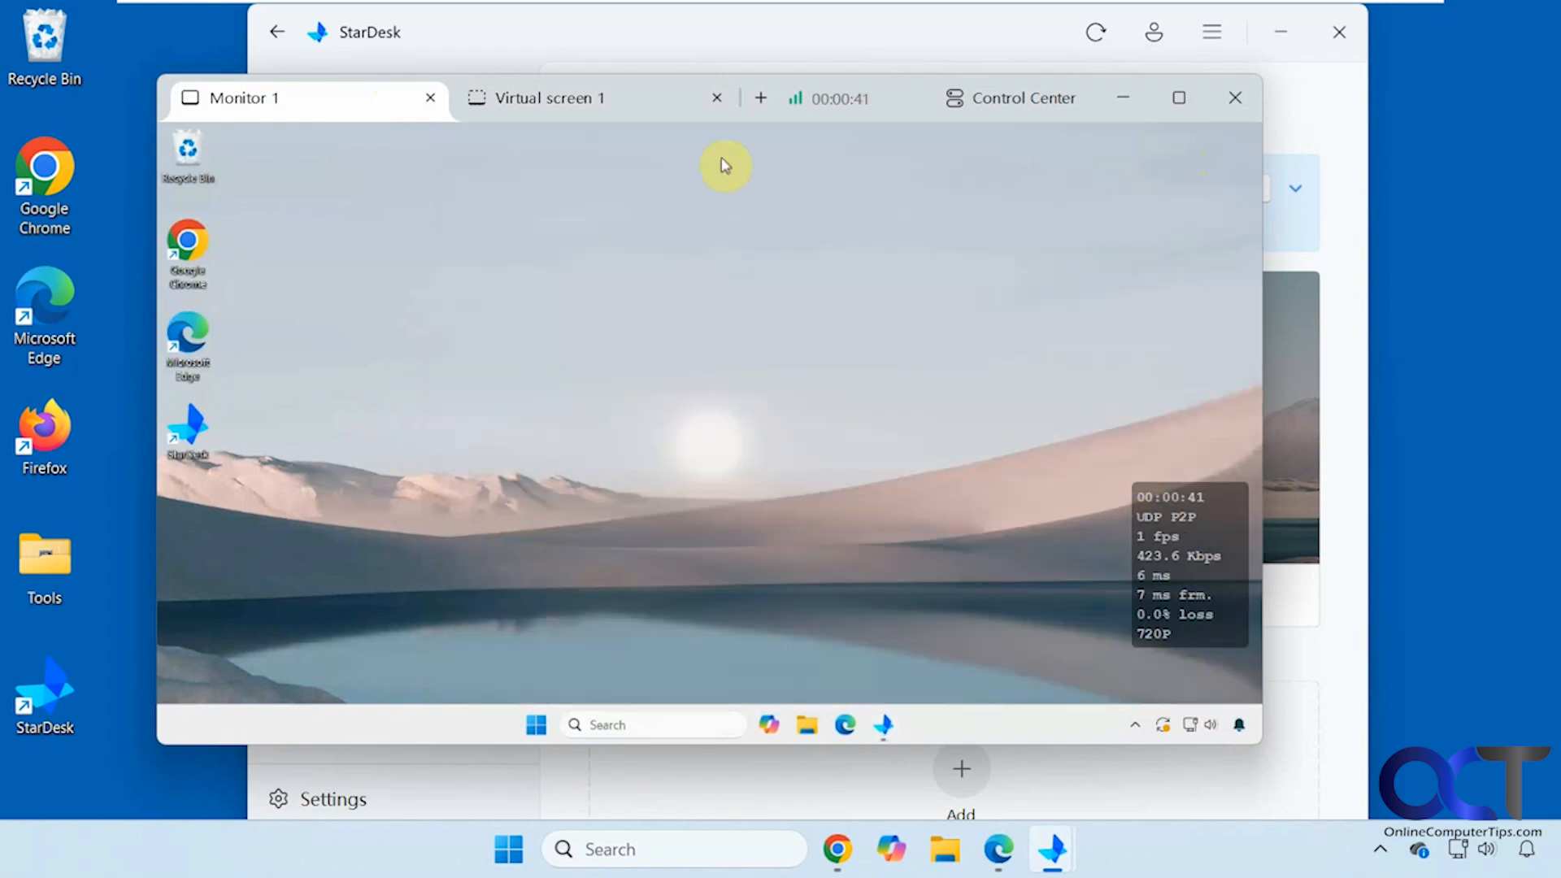
# Create a compressed (zipped) folder on the desktop of Virtual screen 1 and check Monitor 1 for comparison
pyautogui.click(603, 98)
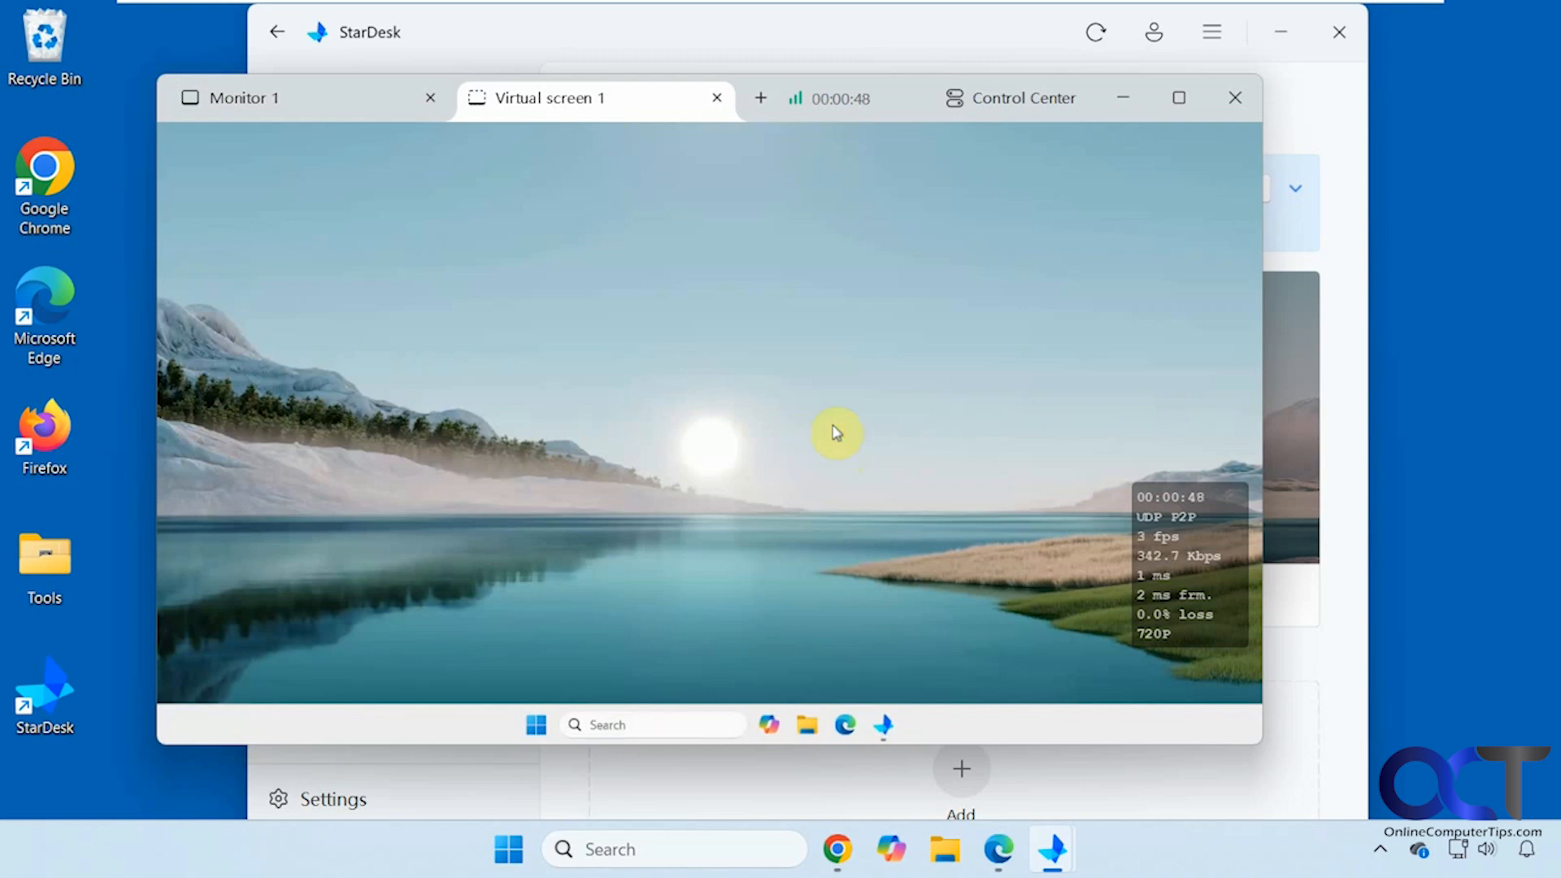
pyautogui.rightClick(751, 401)
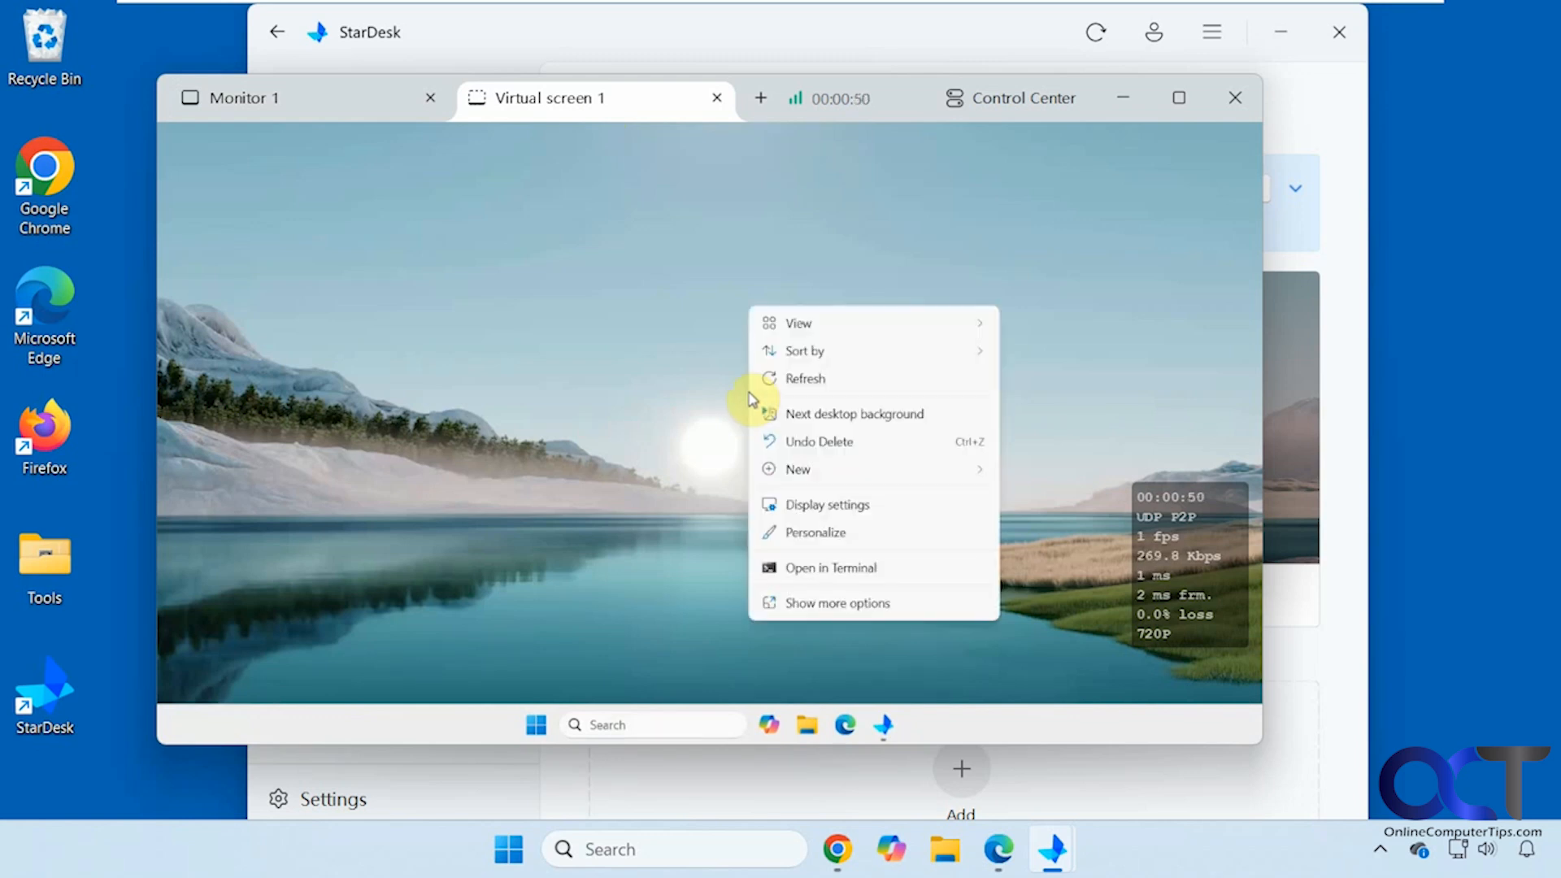
pyautogui.moveTo(797, 476)
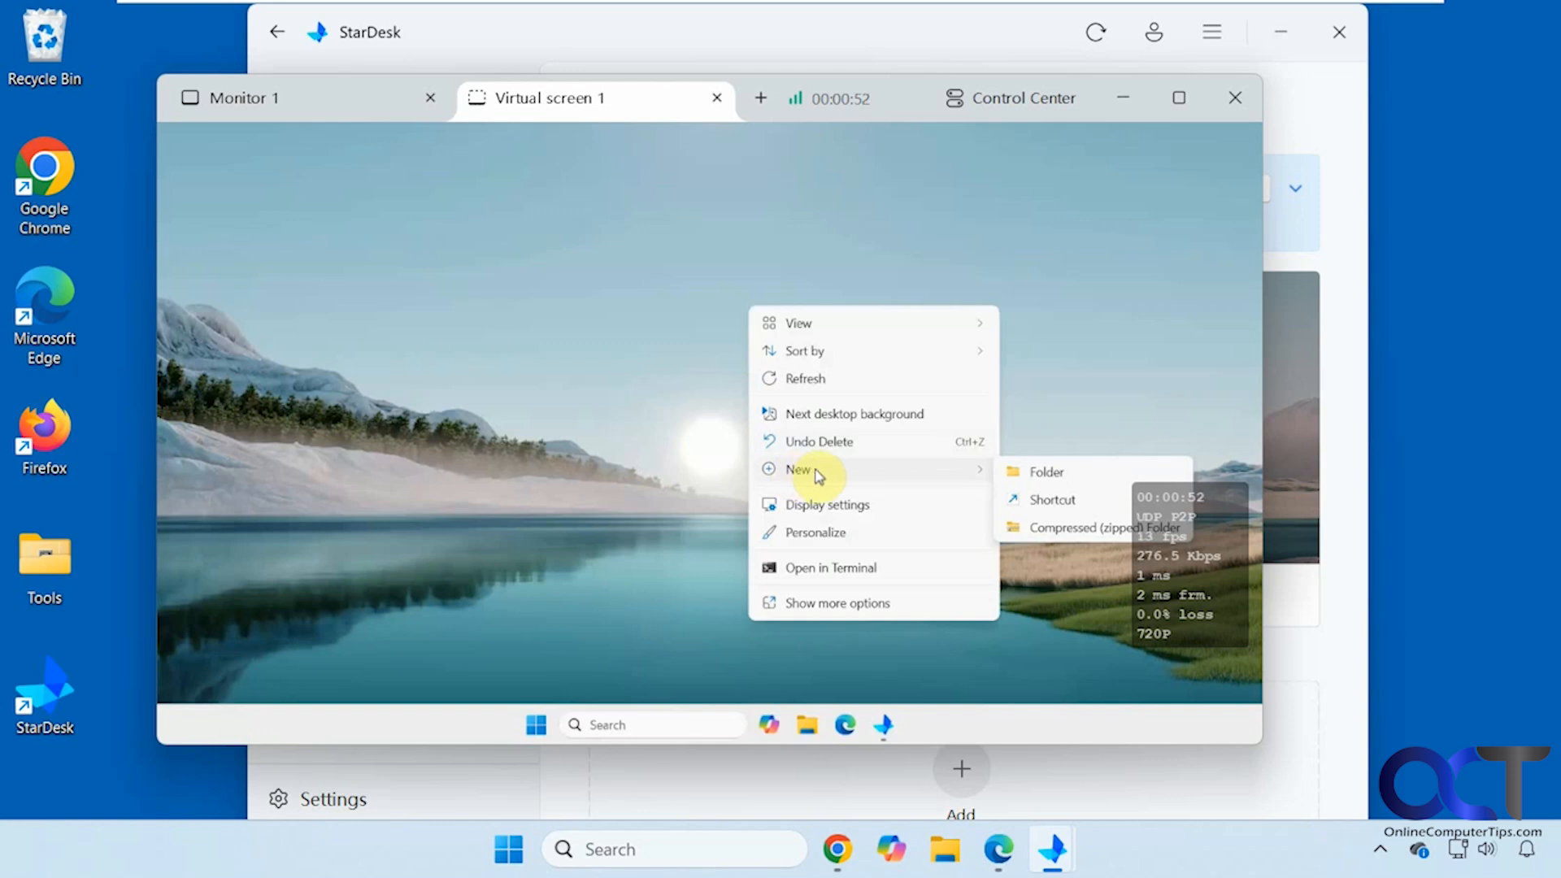
pyautogui.click(1049, 529)
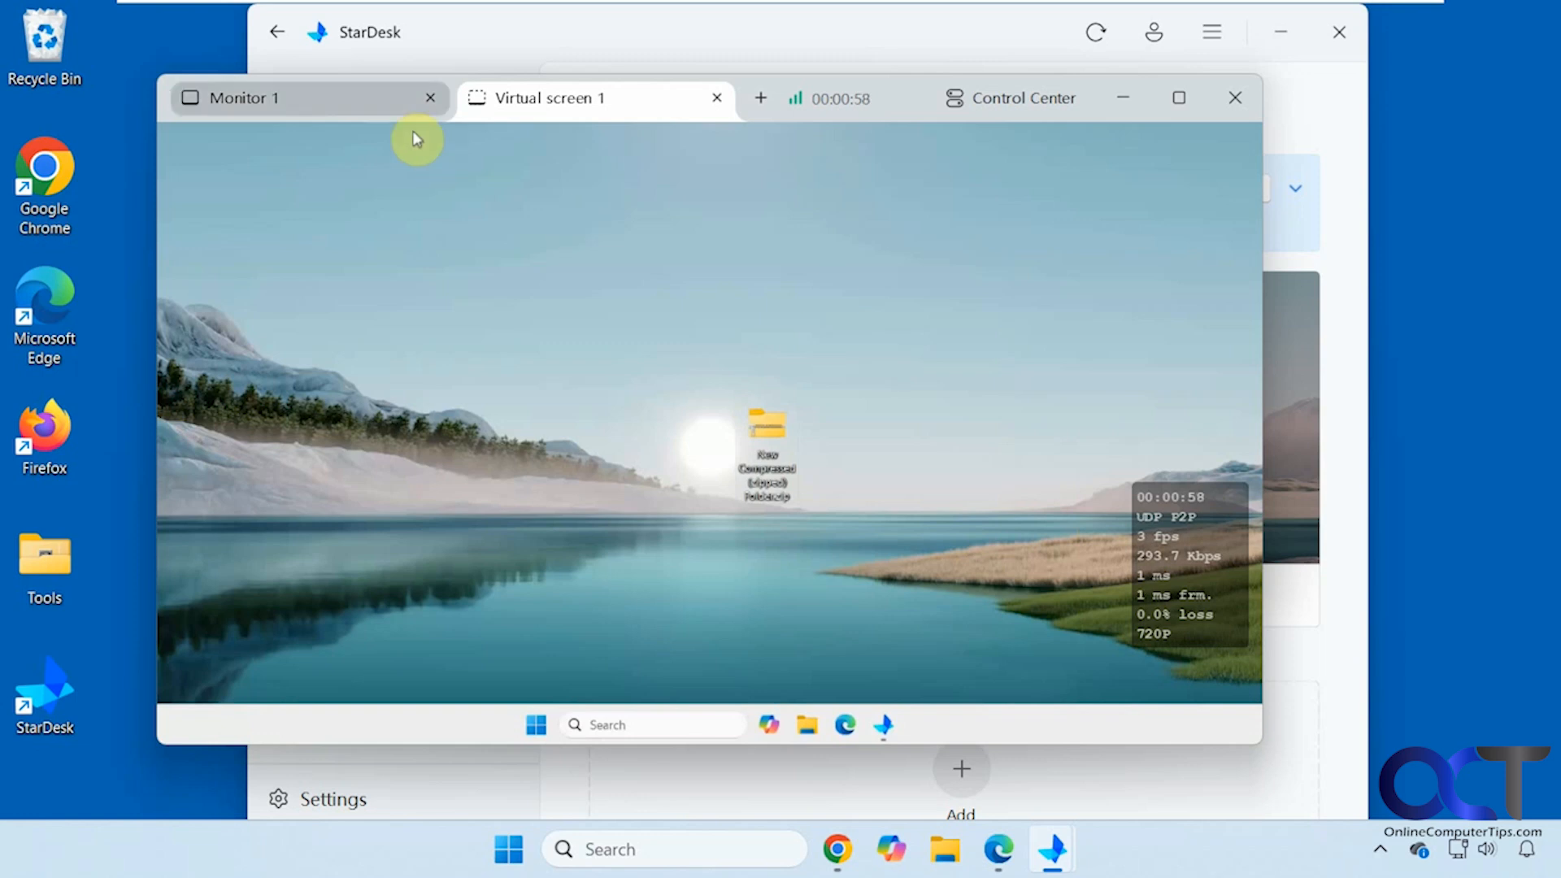
pyautogui.click(370, 108)
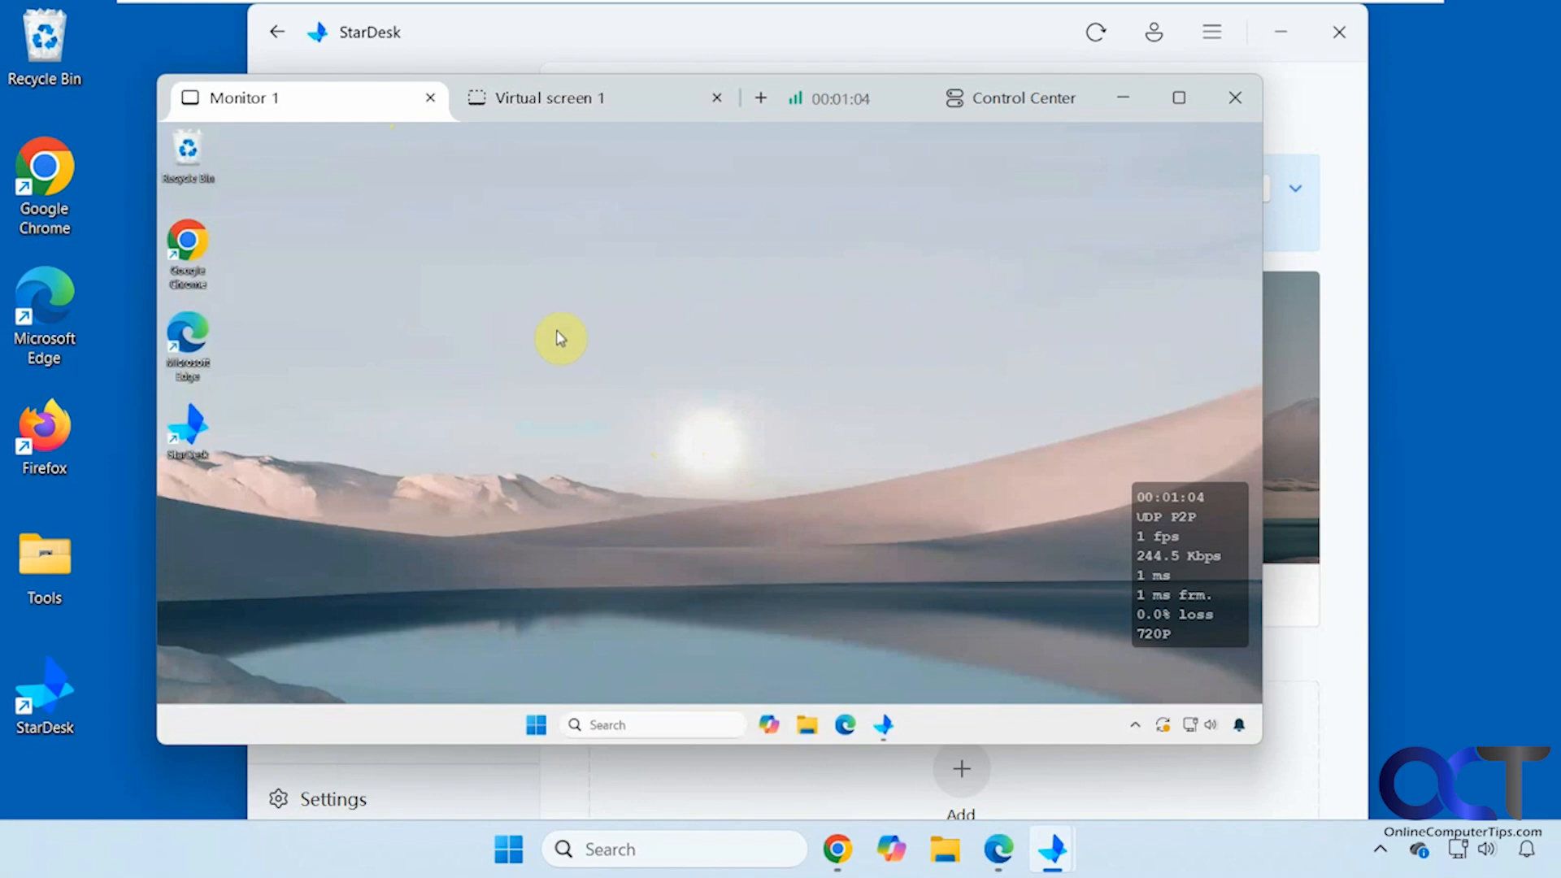
# View the display options of Virtual screen 1 and remove that screen from the remote session
pyautogui.click(585, 101)
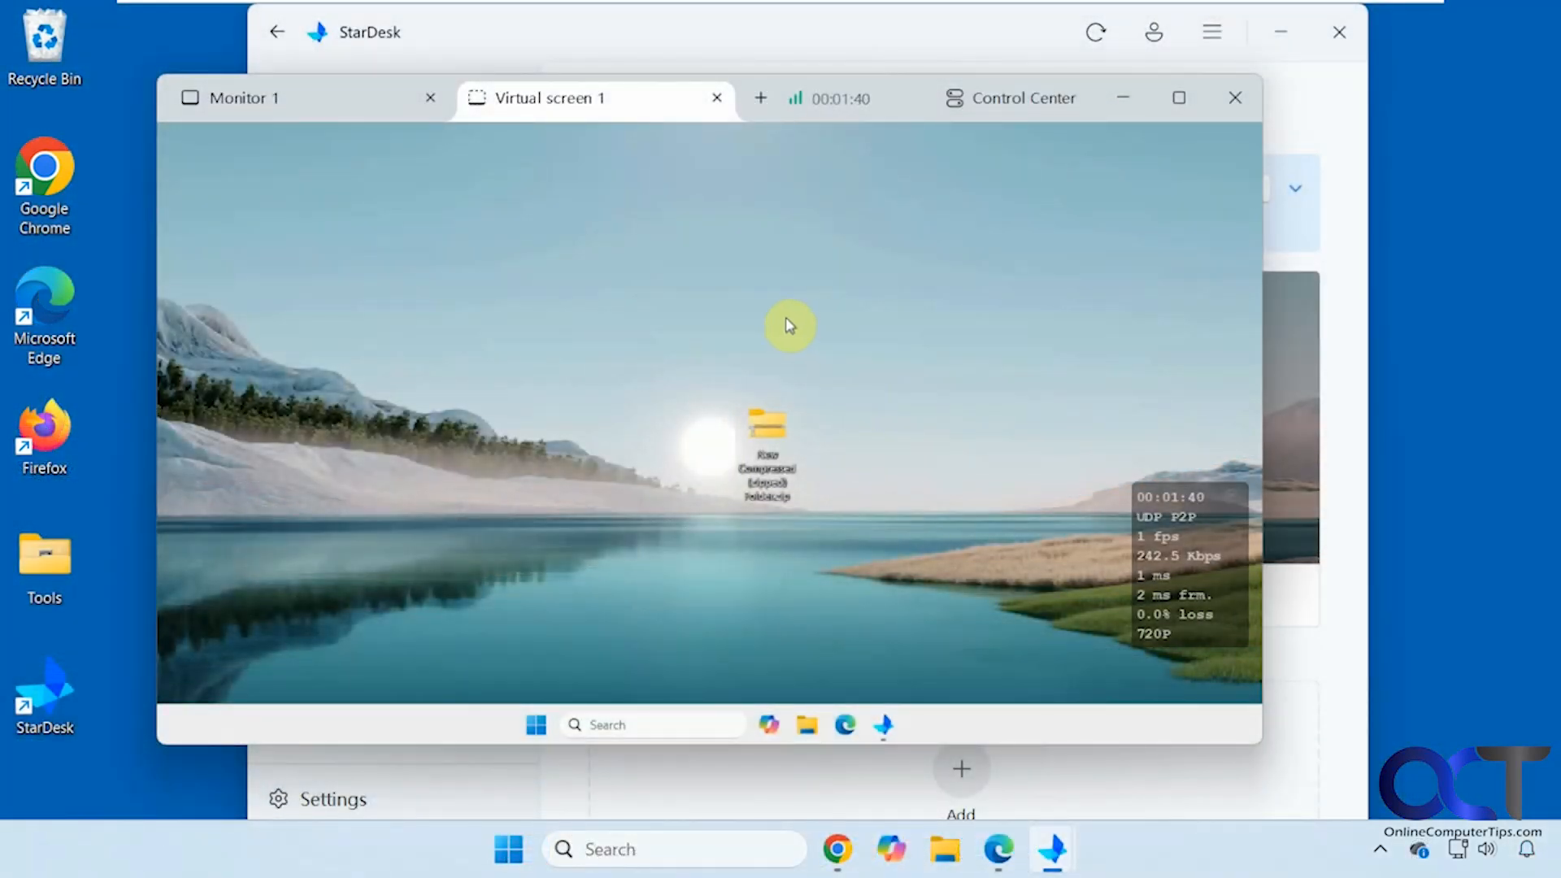
pyautogui.click(657, 110)
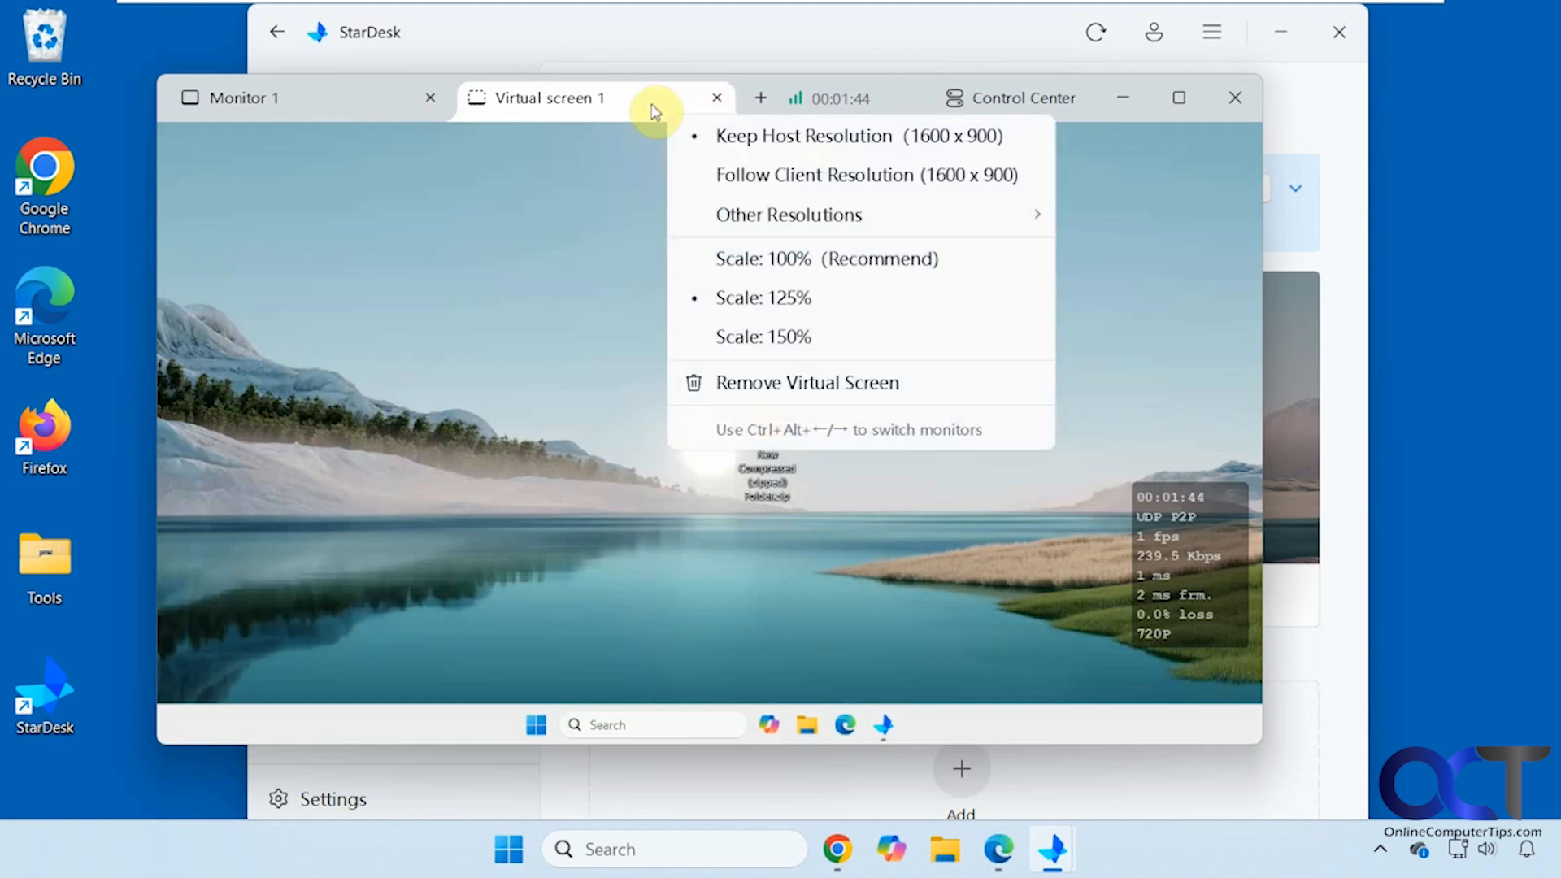
pyautogui.click(715, 103)
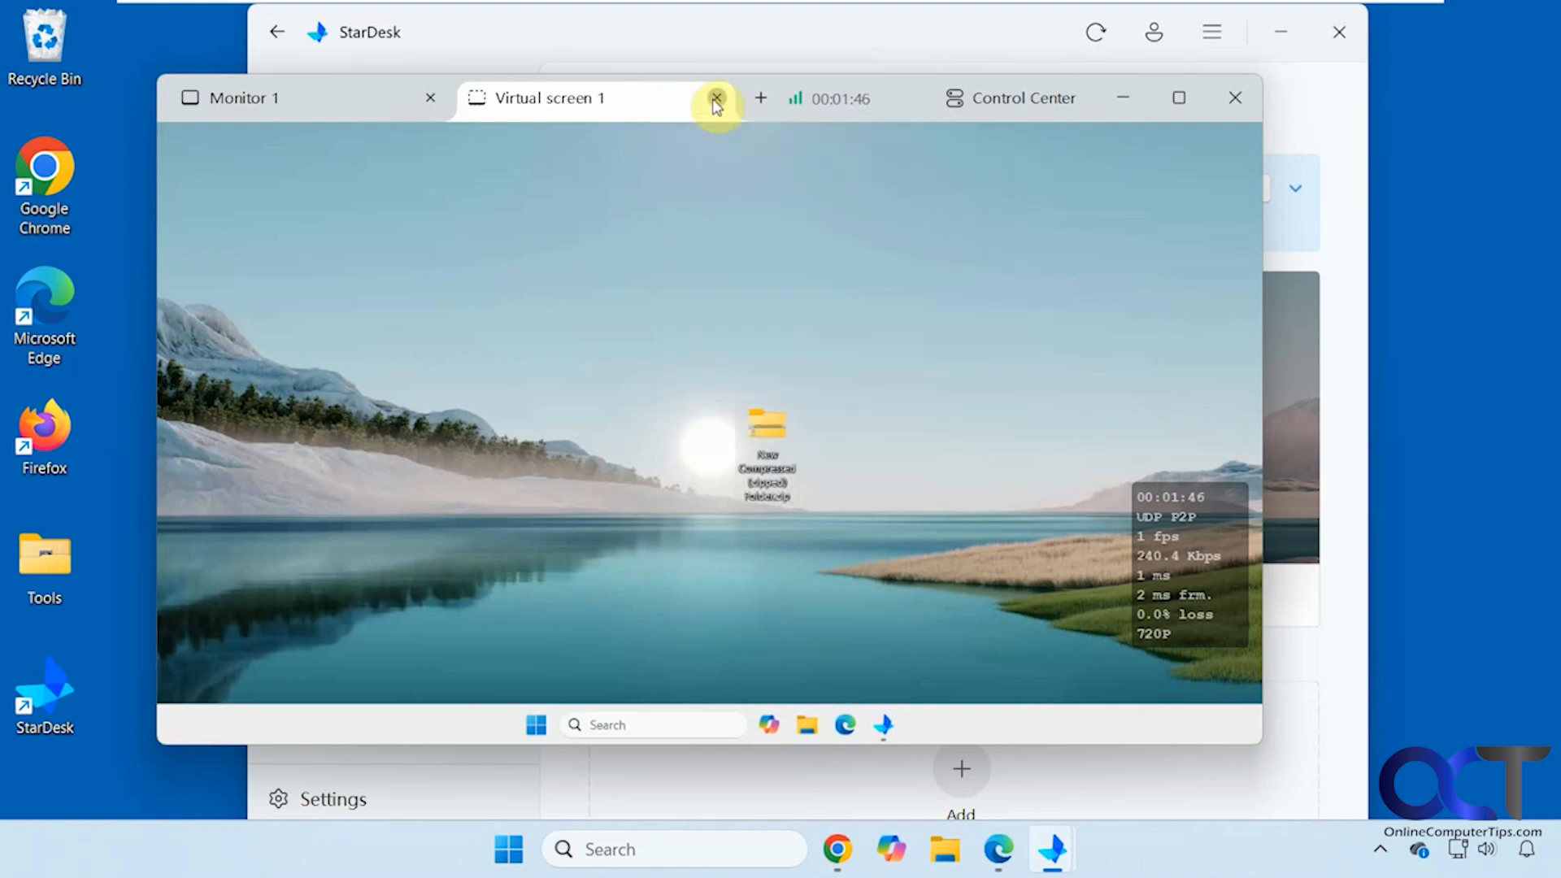
pyautogui.click(716, 102)
pyautogui.click(639, 511)
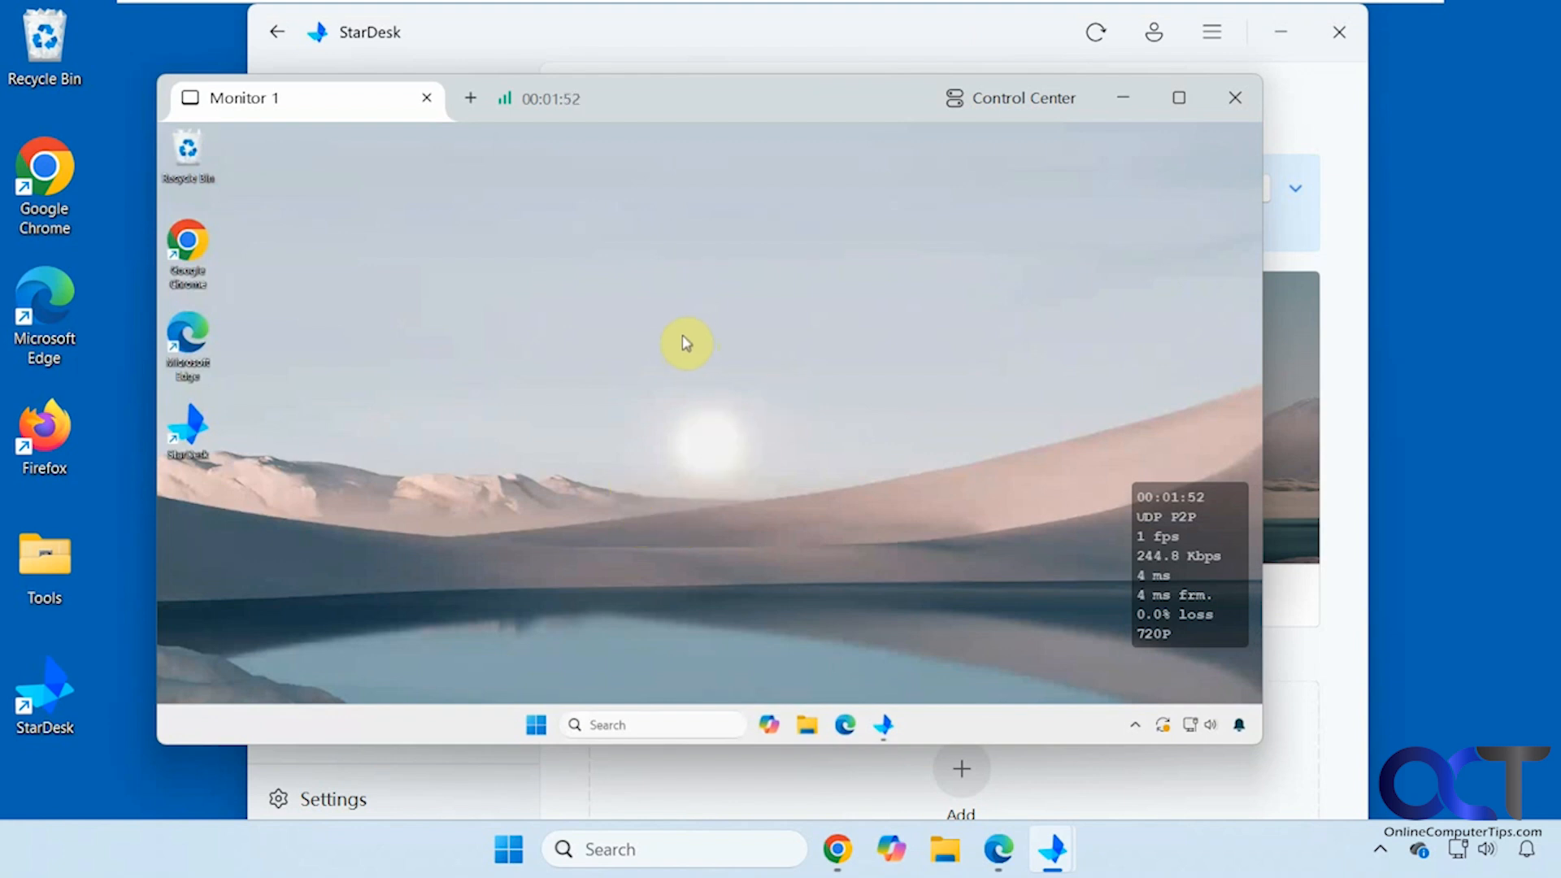
# Examine the session's Control Center options for monitor resolution, image quality, window, sound, security and mouse peripherals
pyautogui.click(1001, 104)
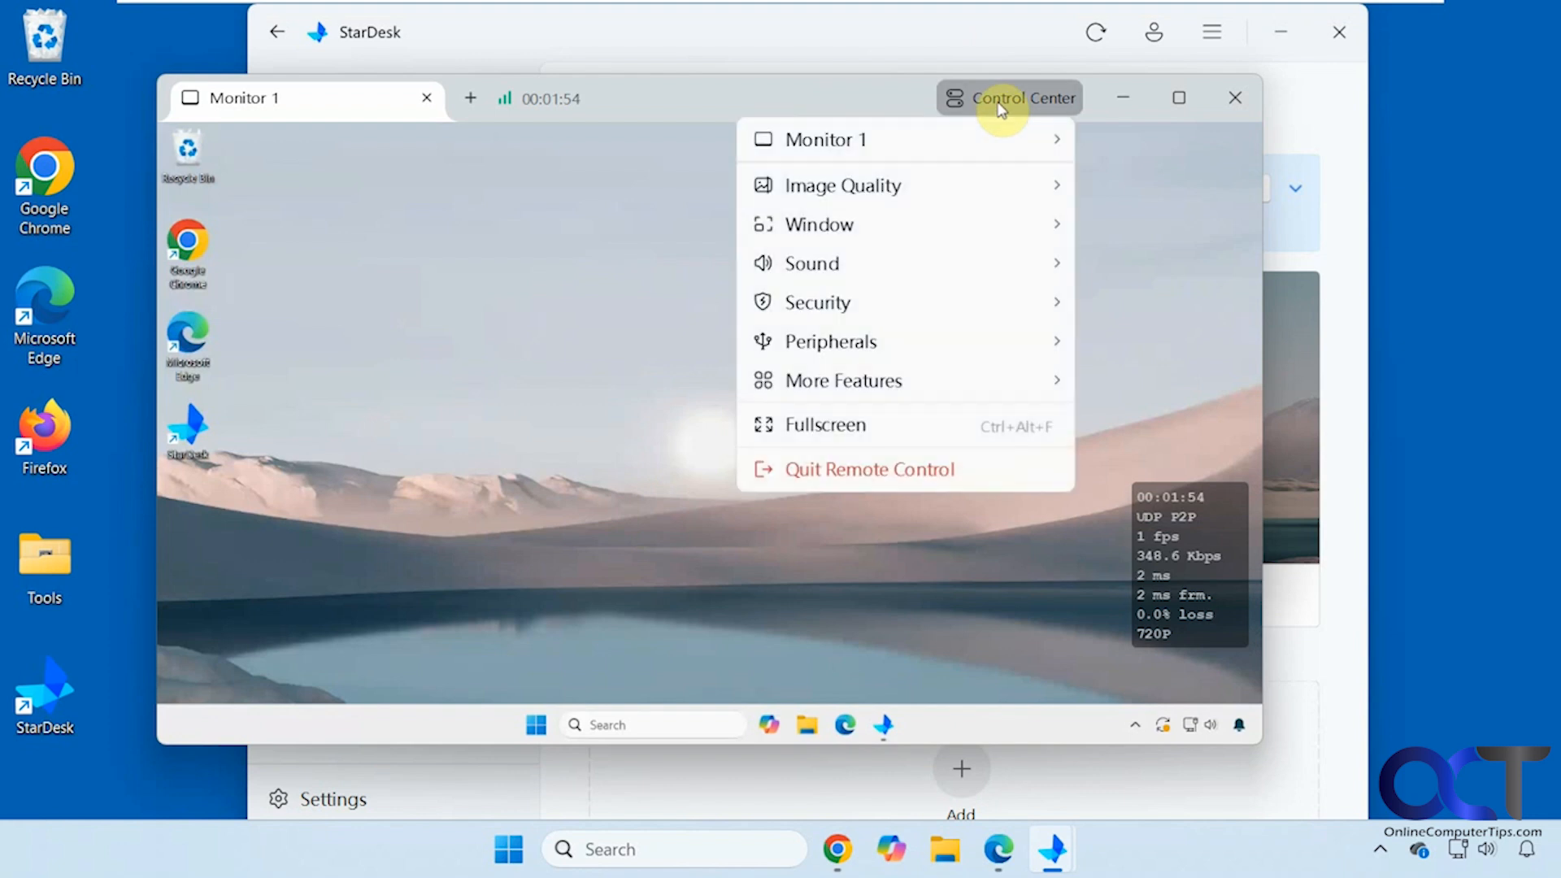
pyautogui.moveTo(950, 151)
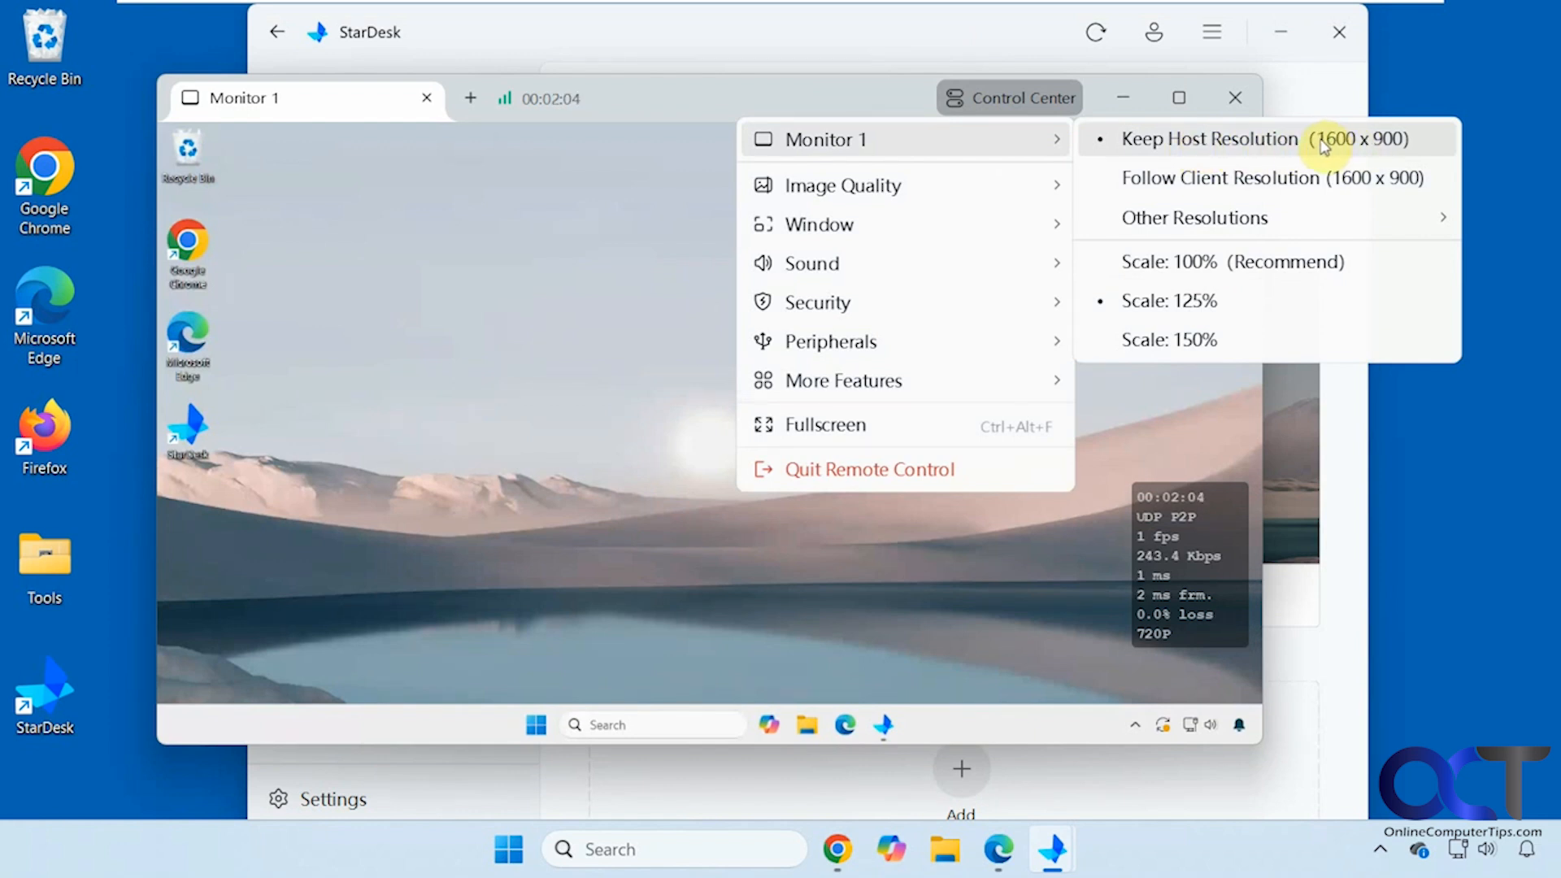
pyautogui.moveTo(945, 193)
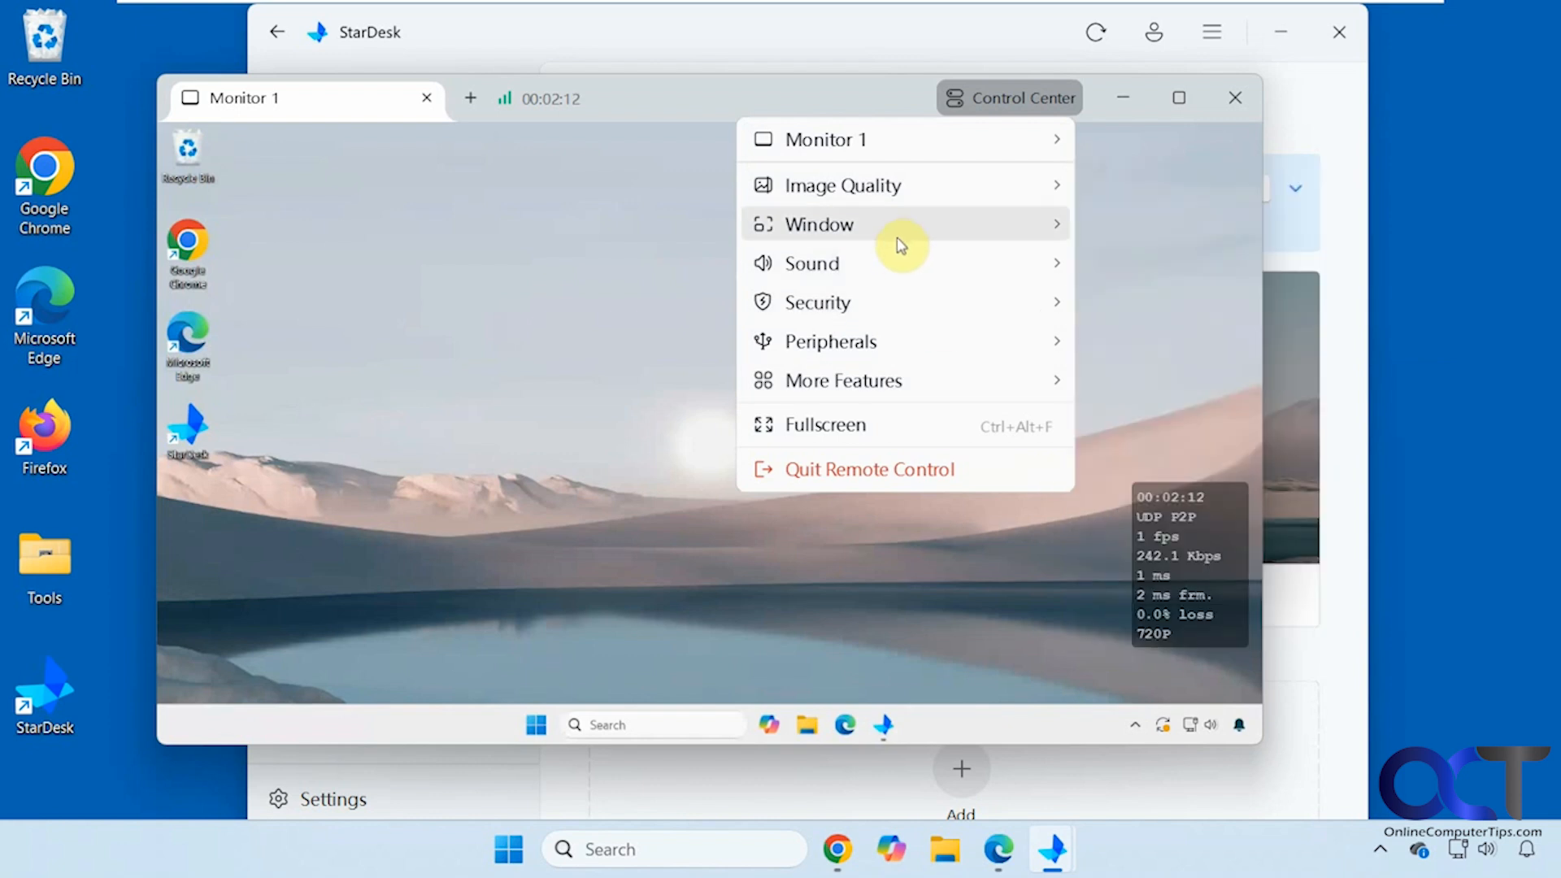
pyautogui.moveTo(899, 241)
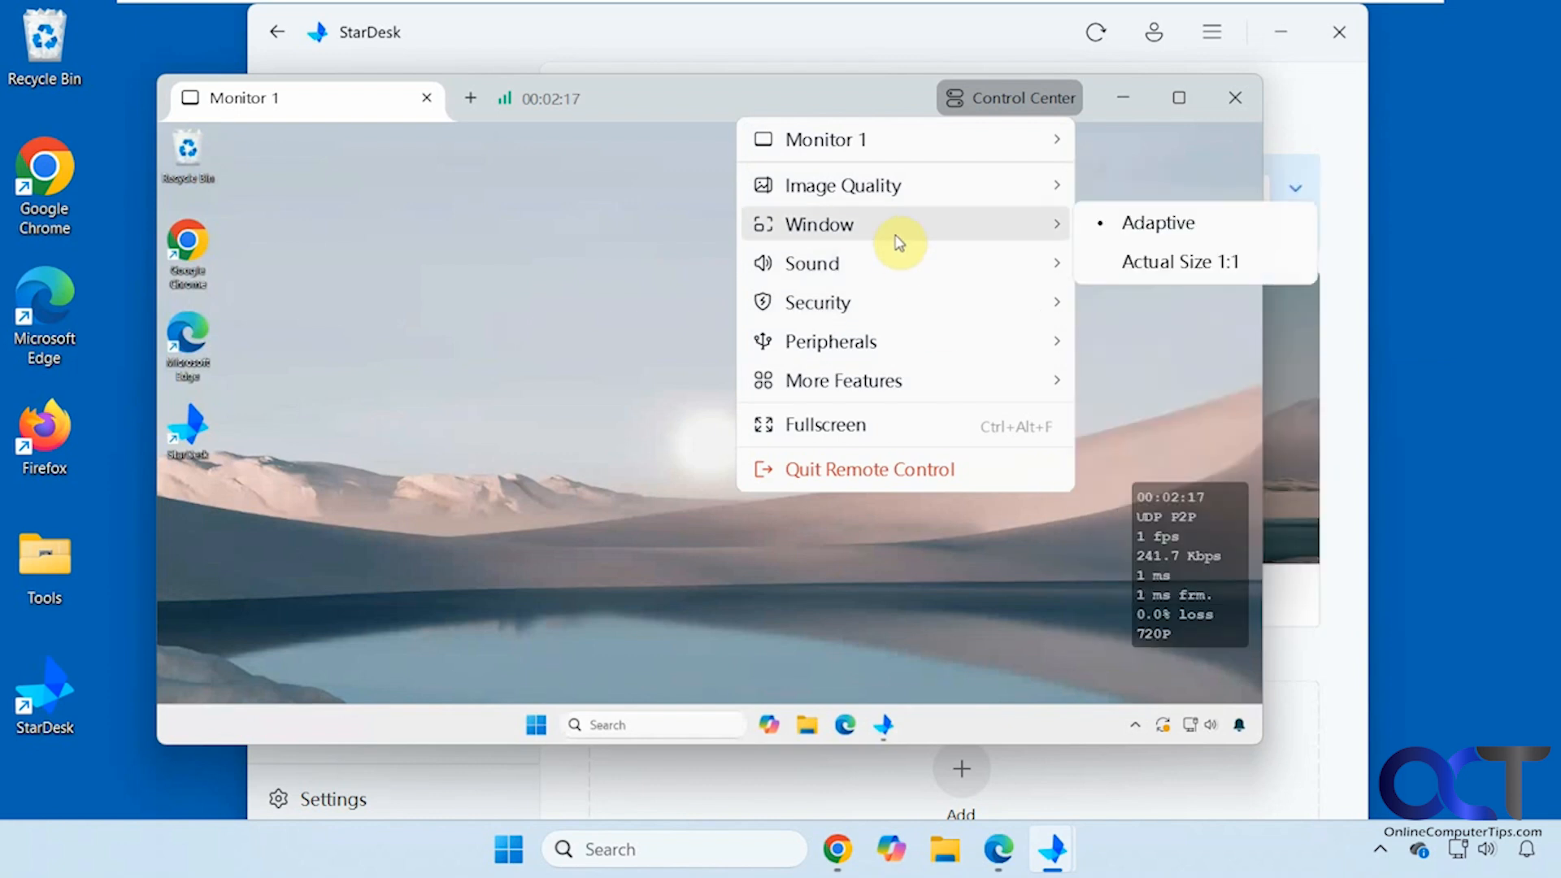
pyautogui.moveTo(895, 271)
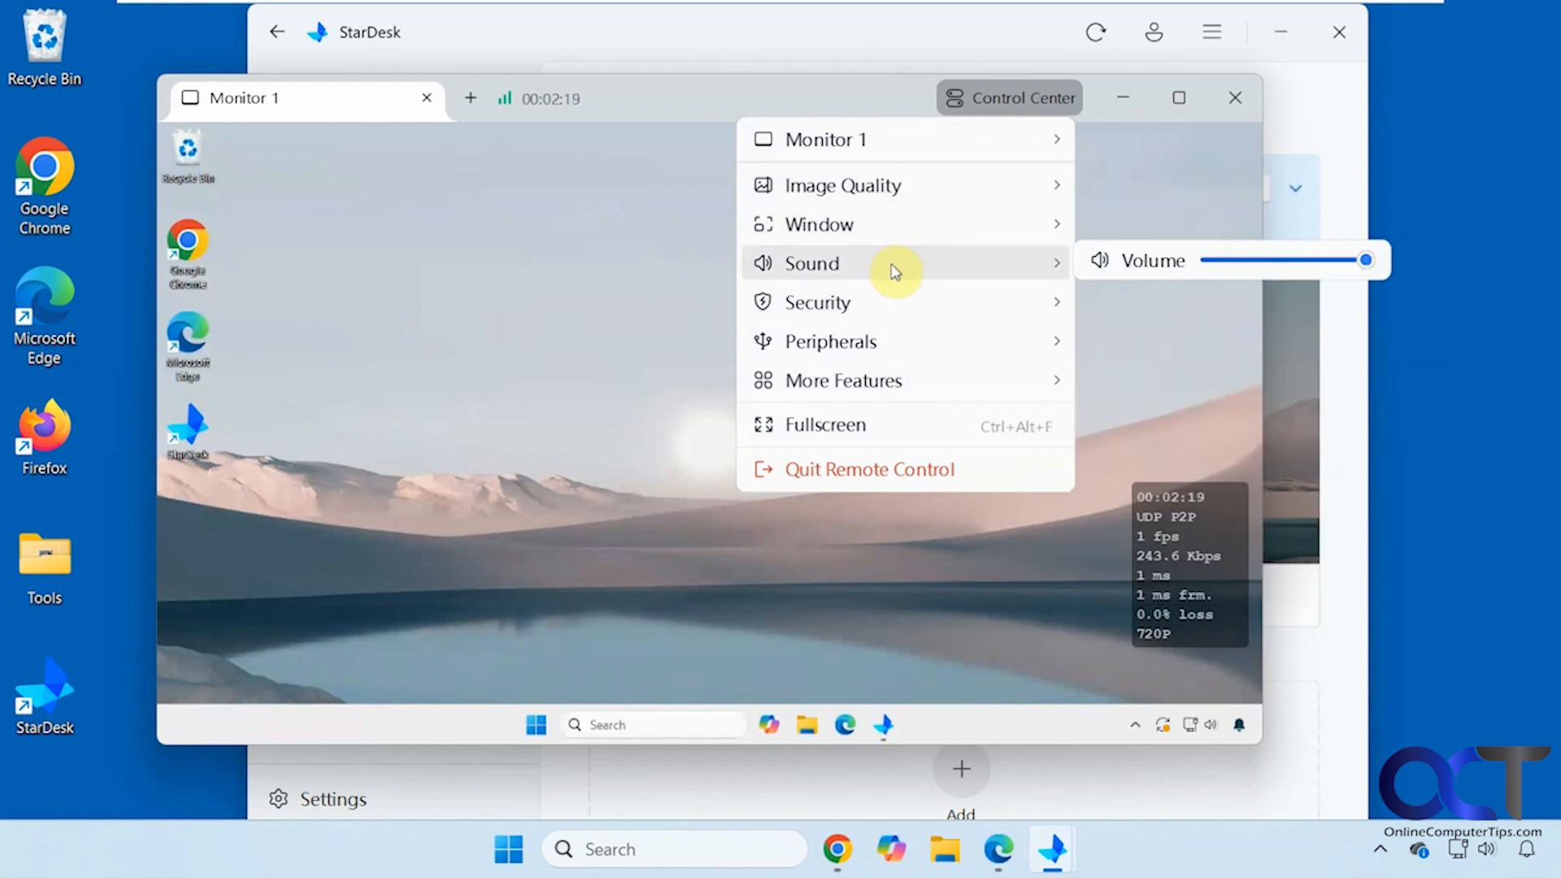
pyautogui.moveTo(896, 310)
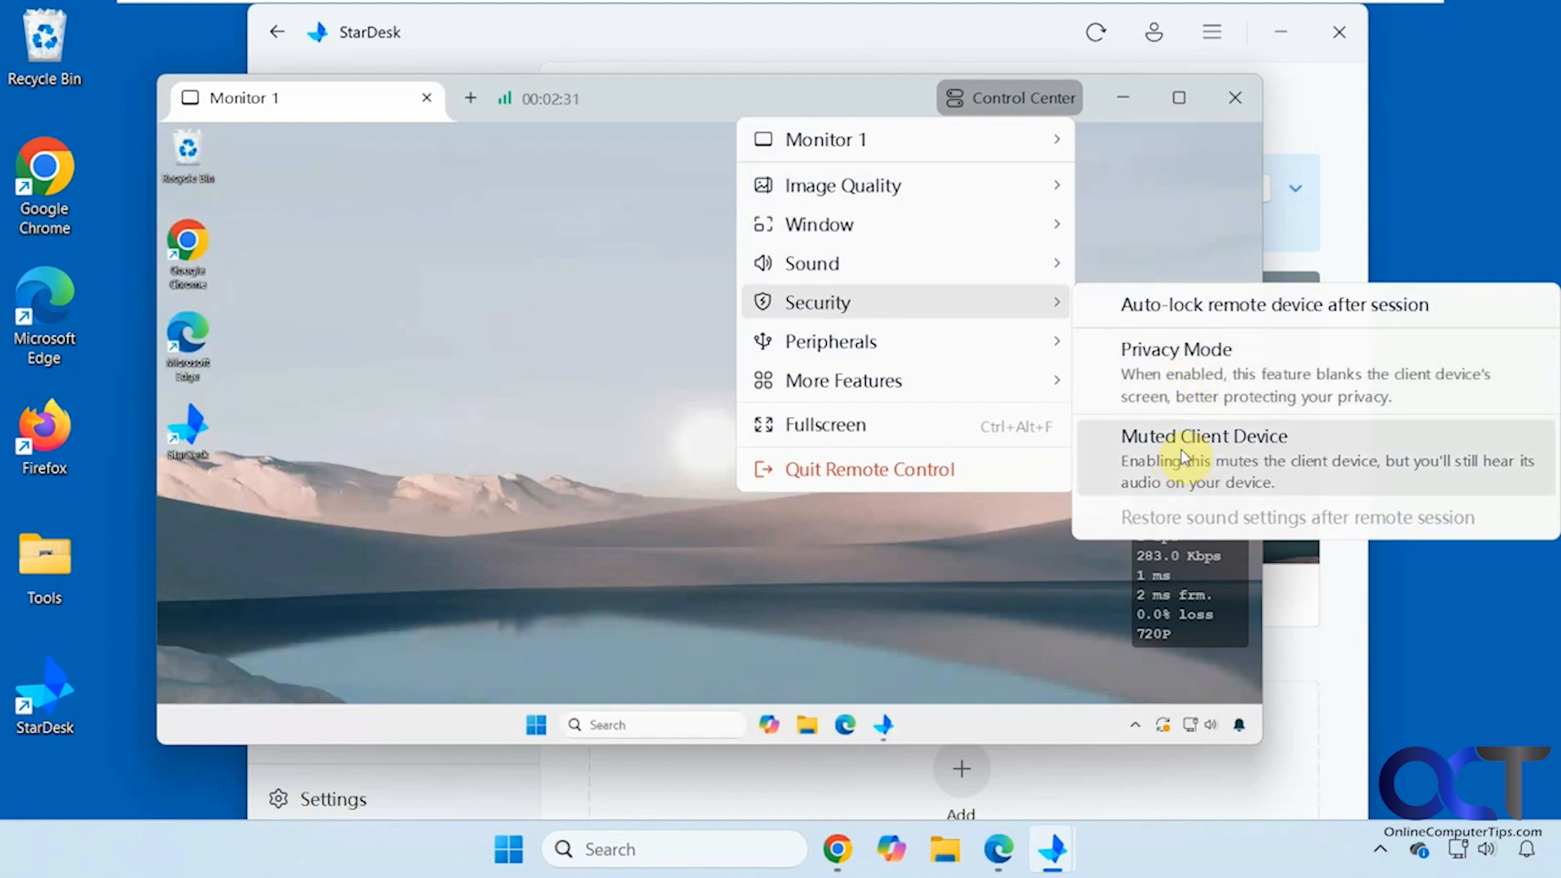
pyautogui.moveTo(945, 352)
pyautogui.moveTo(1143, 343)
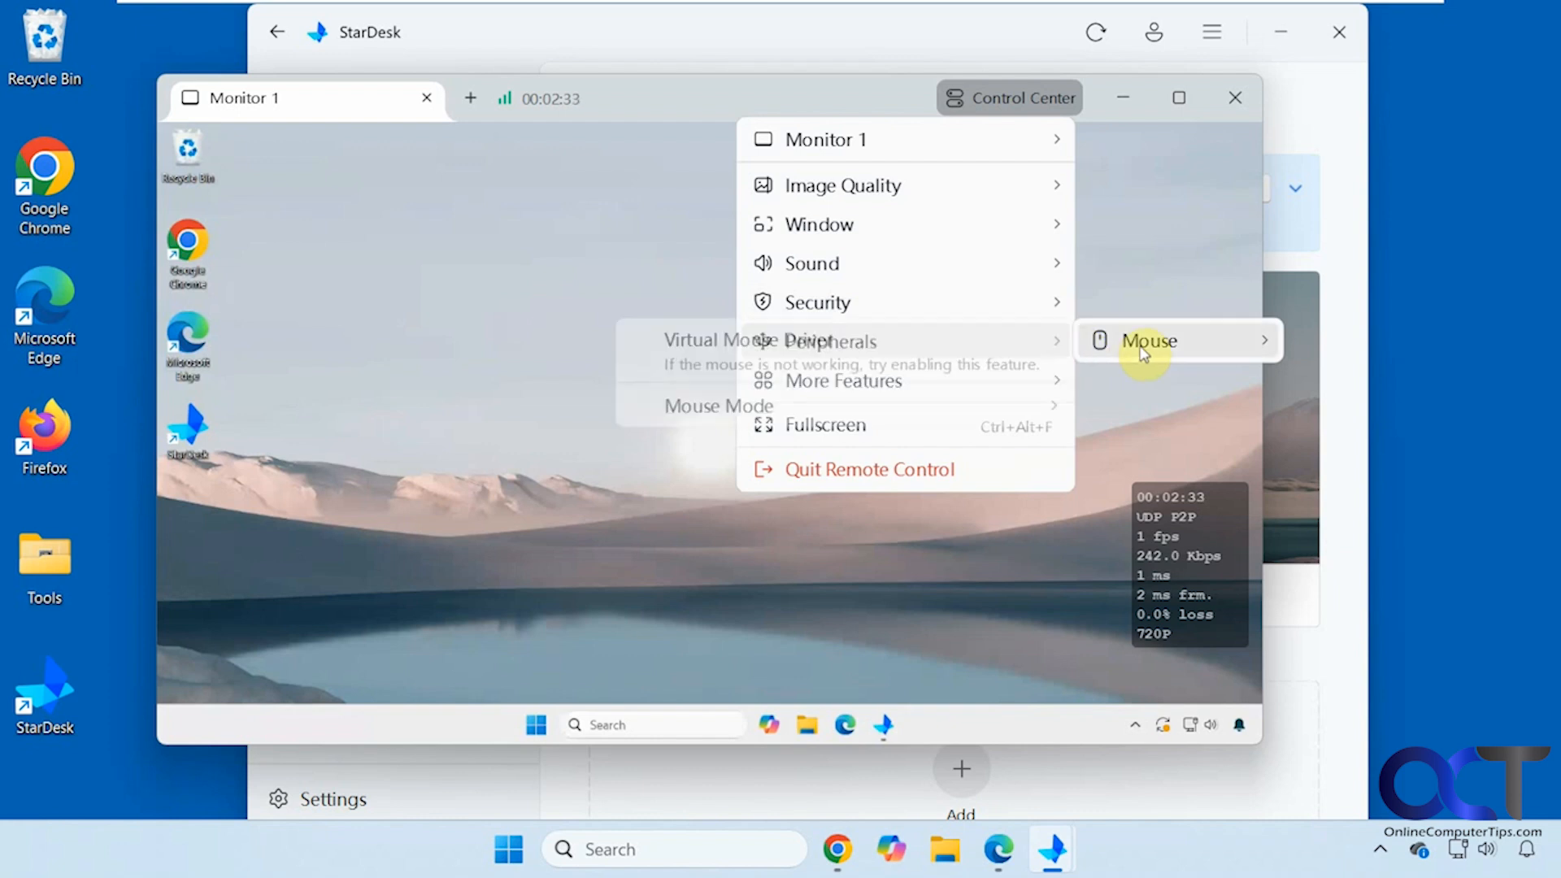
pyautogui.moveTo(958, 414)
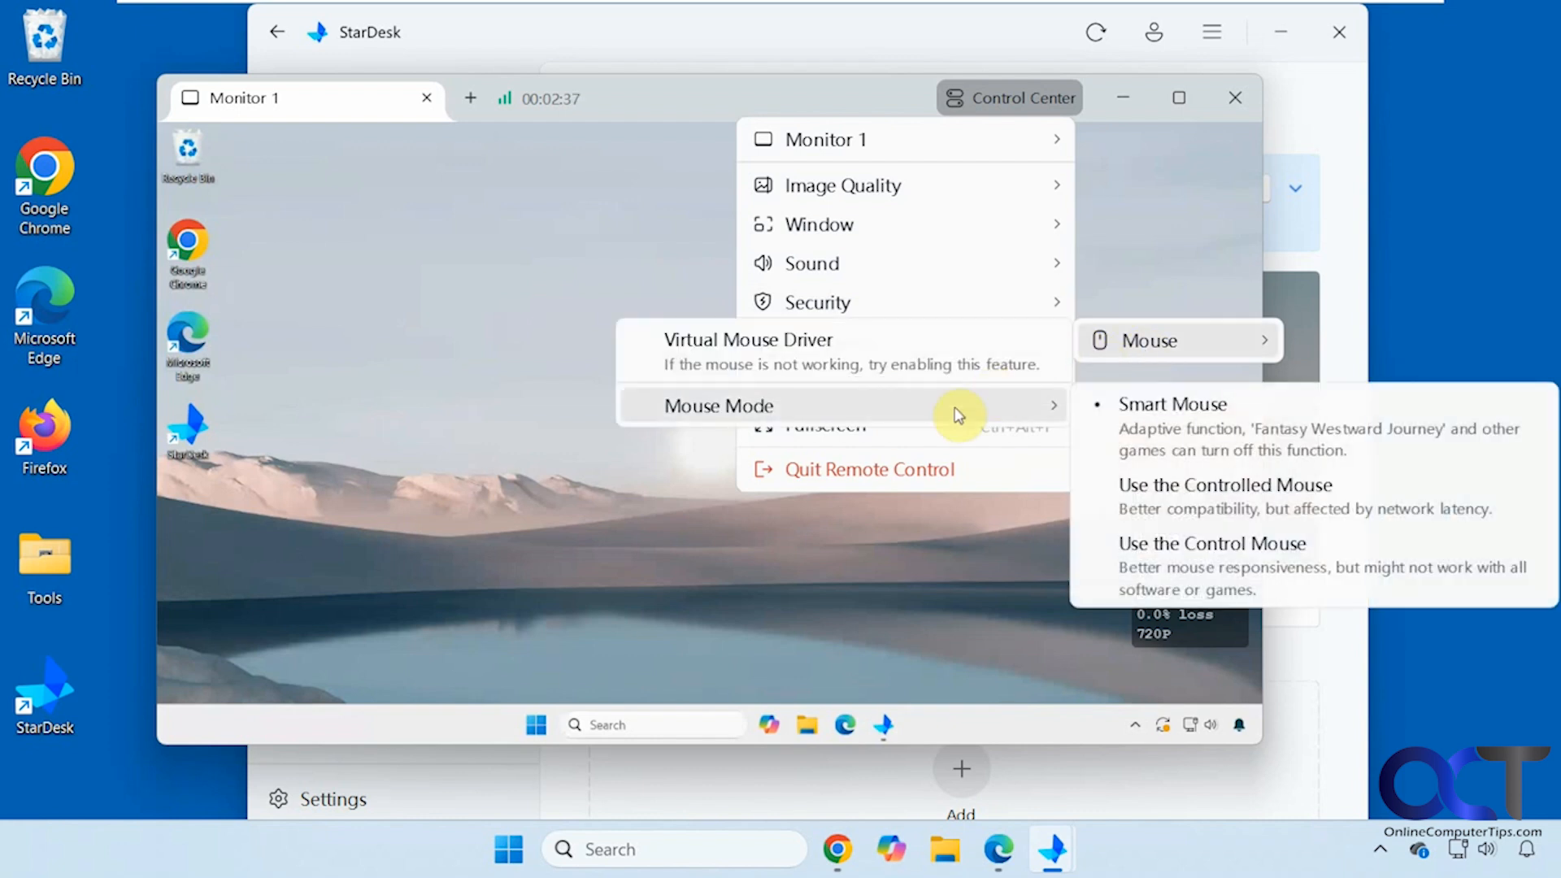
# Open File Transfer for the remote session, reposition its window and widen the Name column of the local file list
pyautogui.moveTo(854, 378)
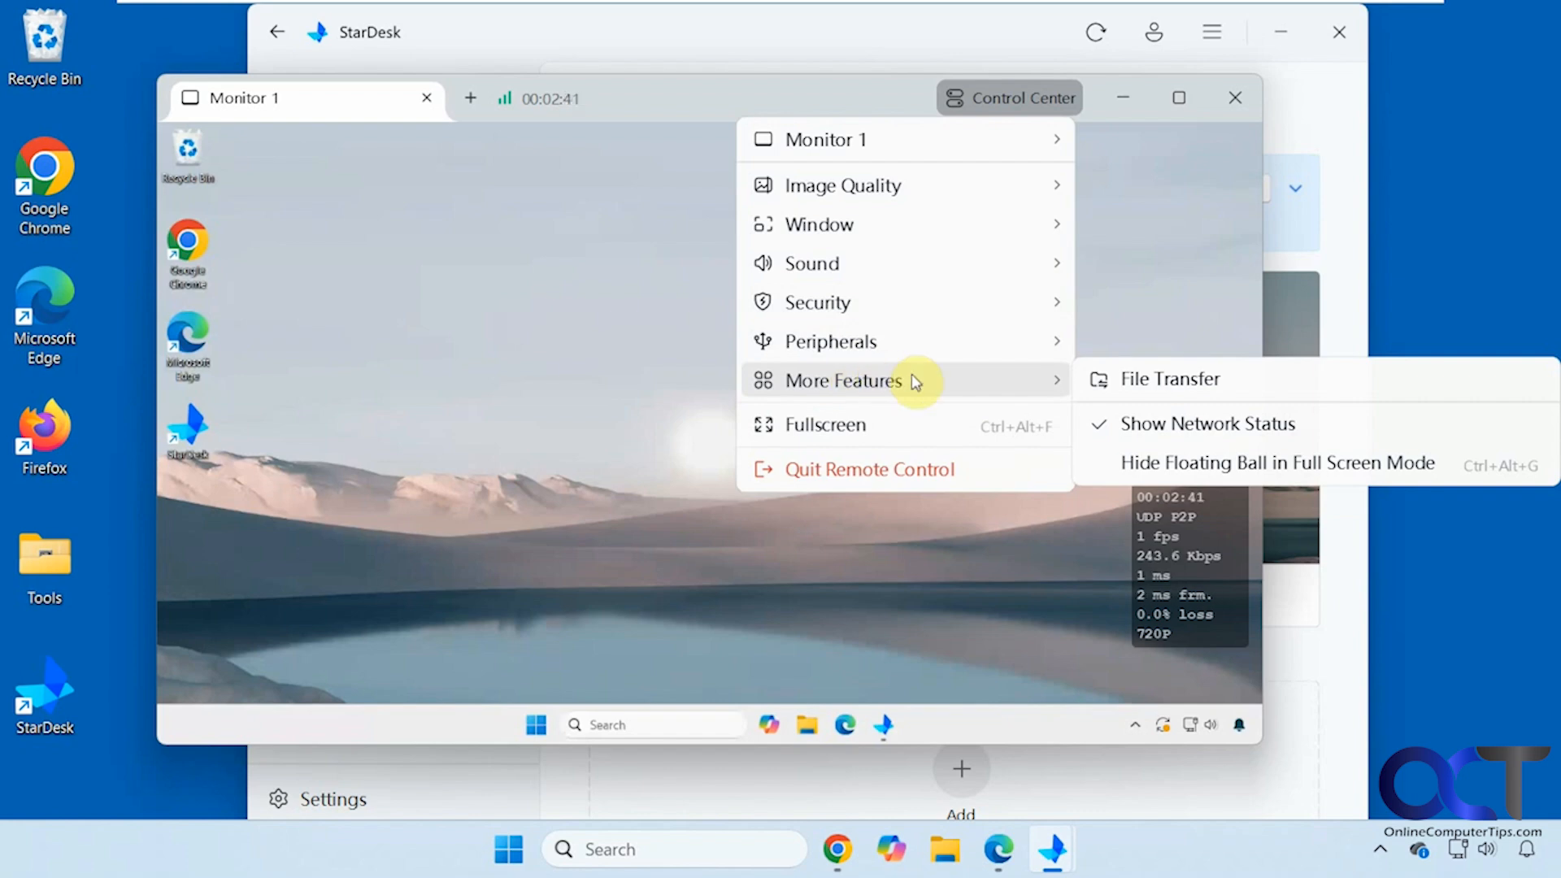
pyautogui.click(1112, 382)
pyautogui.moveTo(867, 159); pyautogui.dragTo(708, 70)
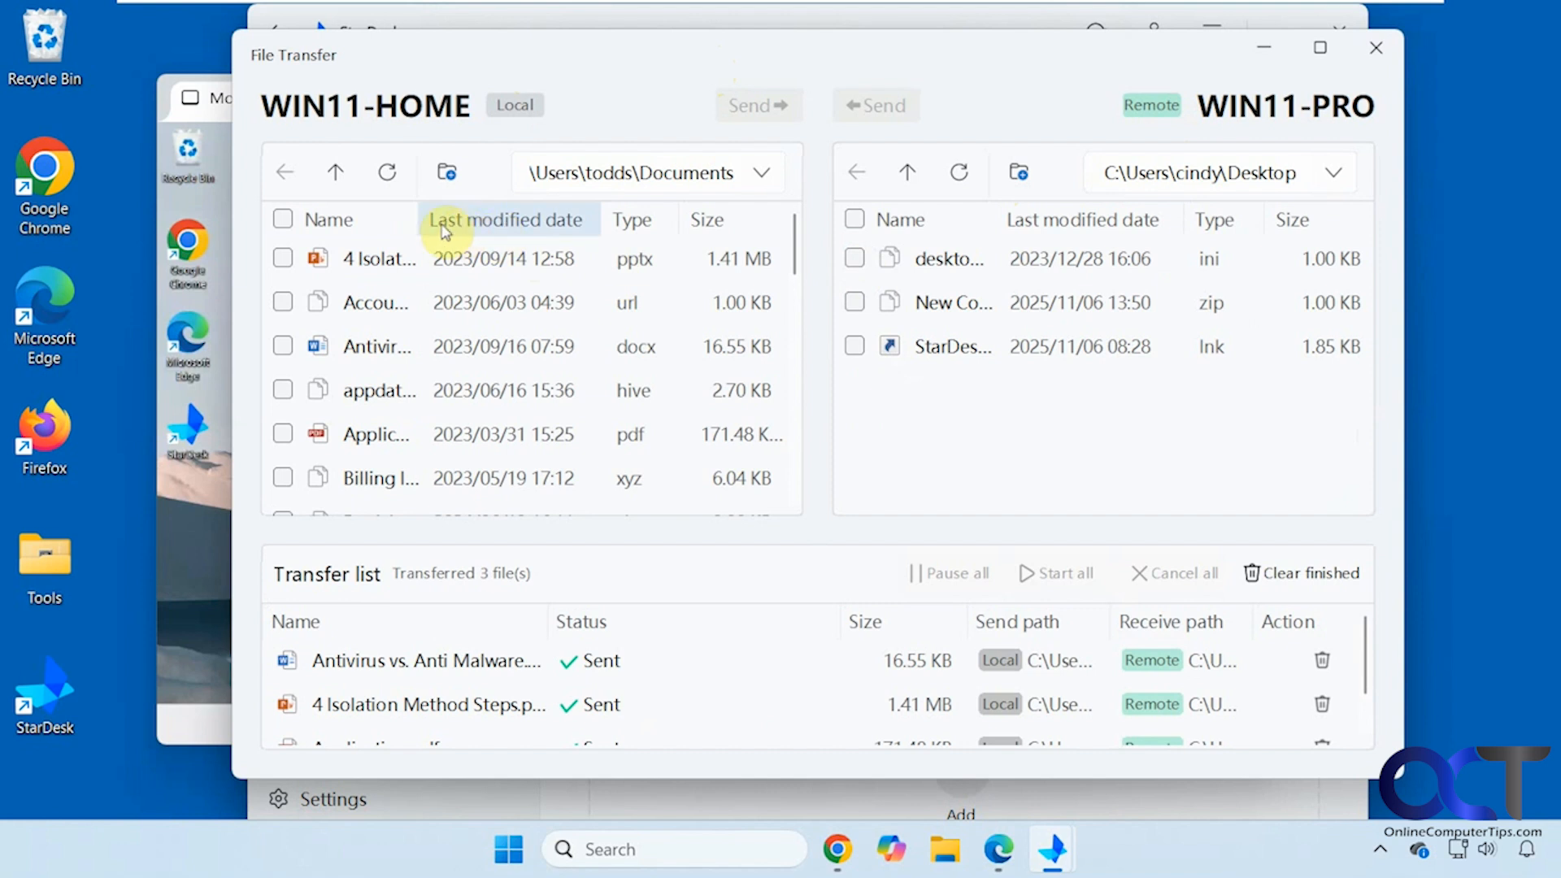
pyautogui.moveTo(416, 218); pyautogui.dragTo(529, 214)
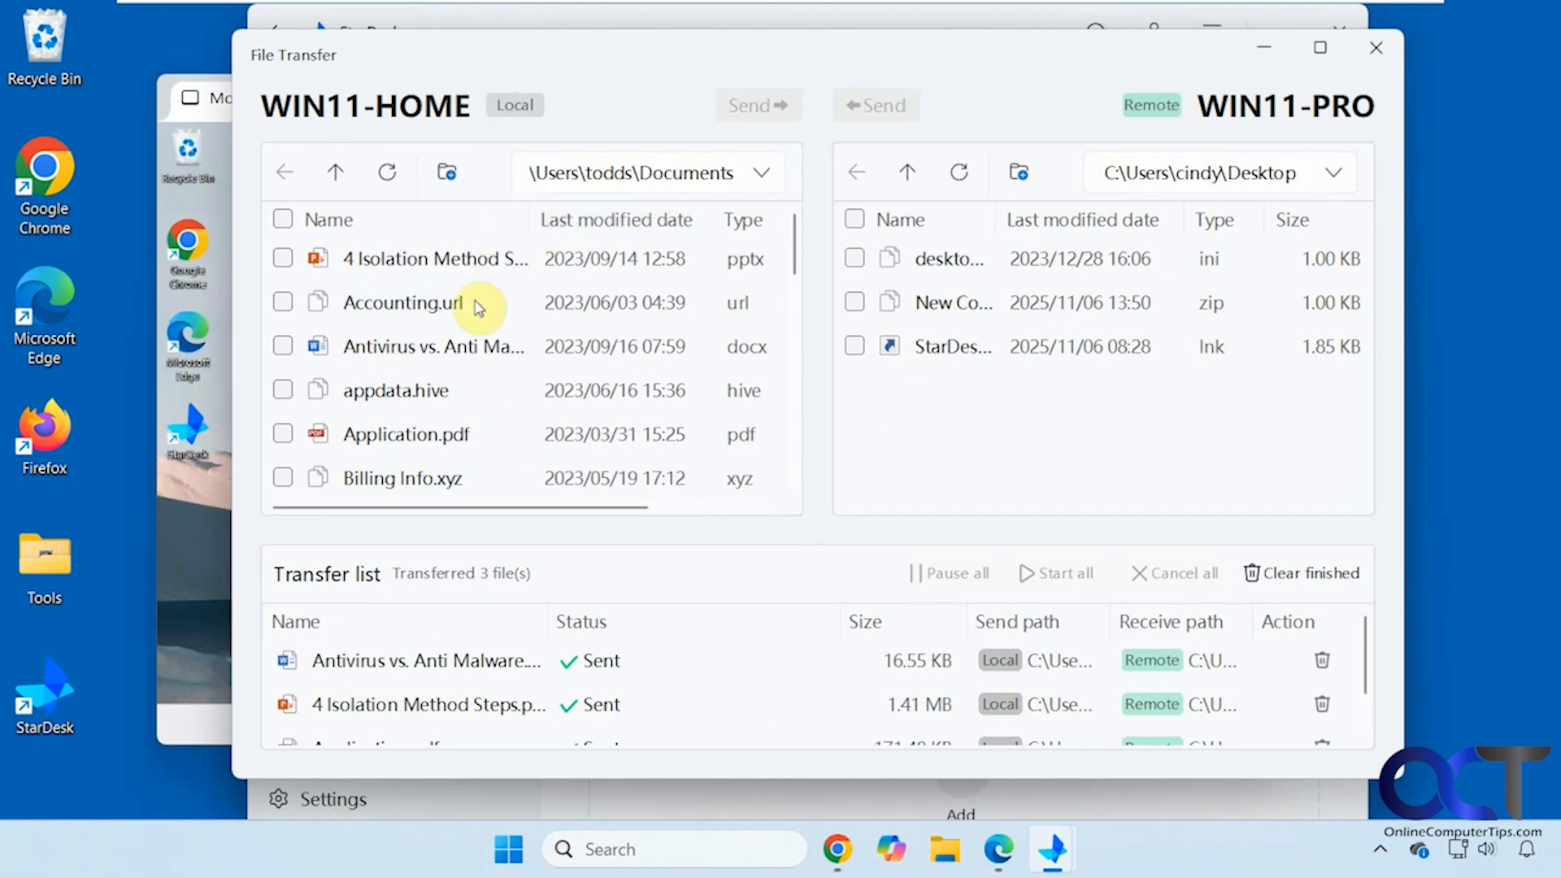
# Send Application.pdf from the local Documents folder to the WIN11-PRO desktop and minimize the transfer window
pyautogui.click(295, 438)
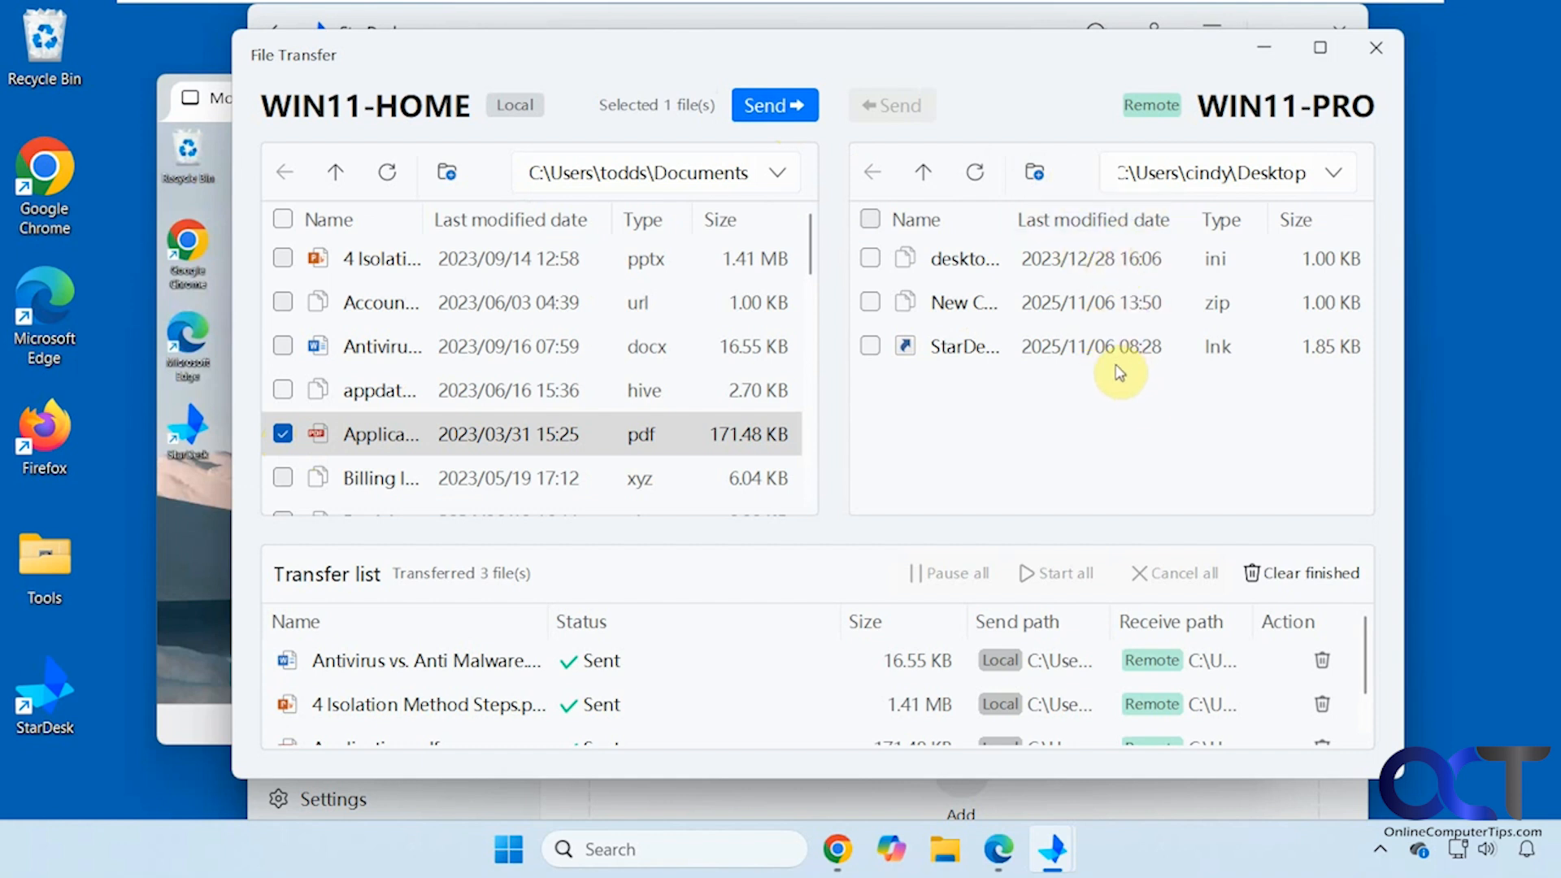
pyautogui.click(774, 108)
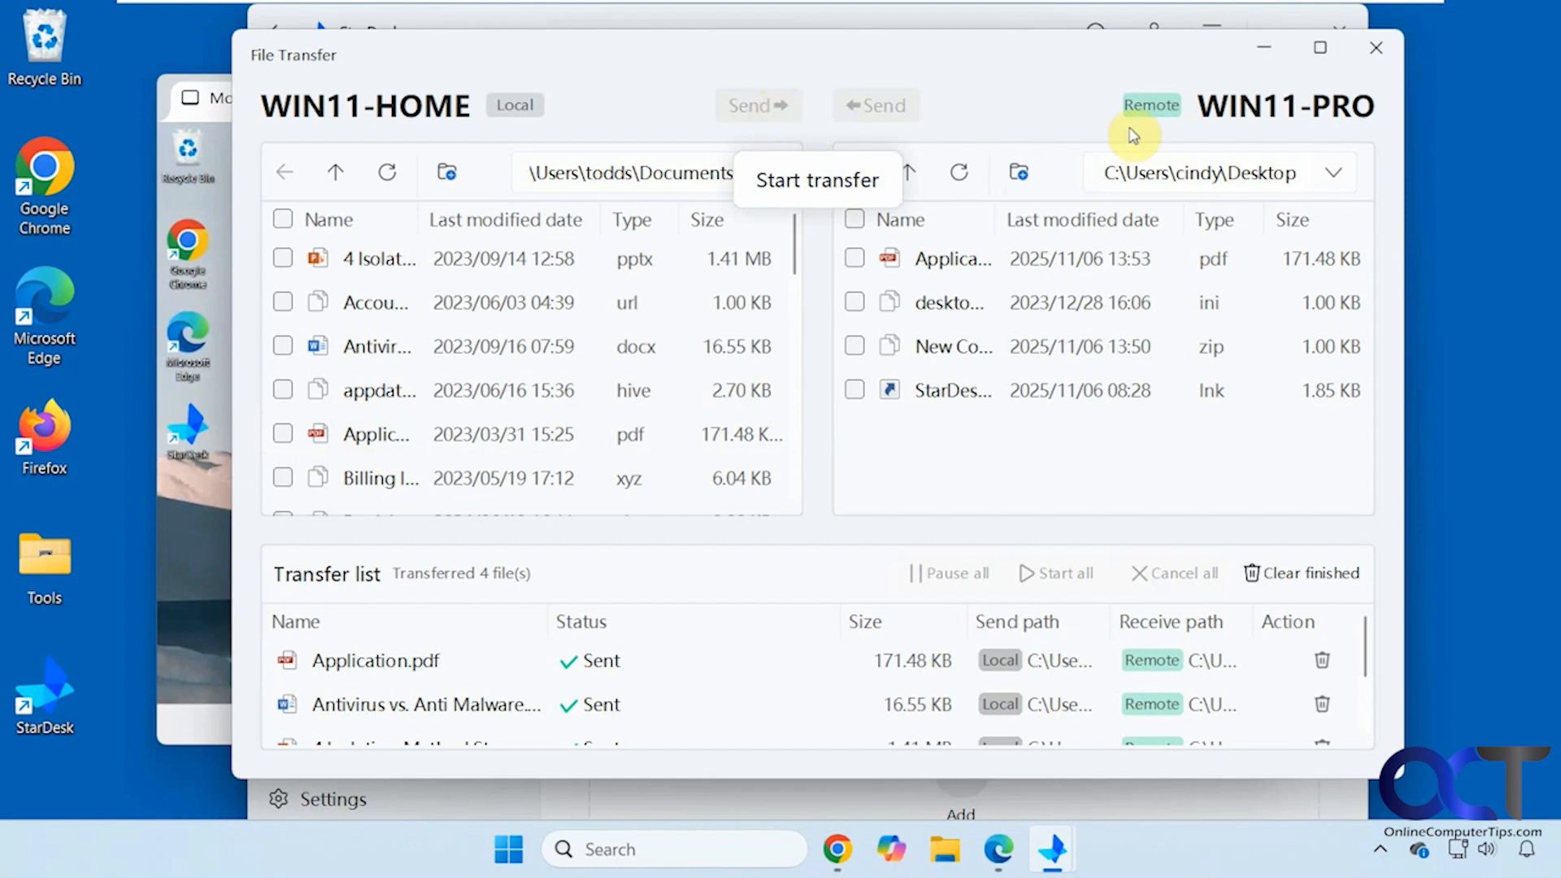
pyautogui.click(1264, 61)
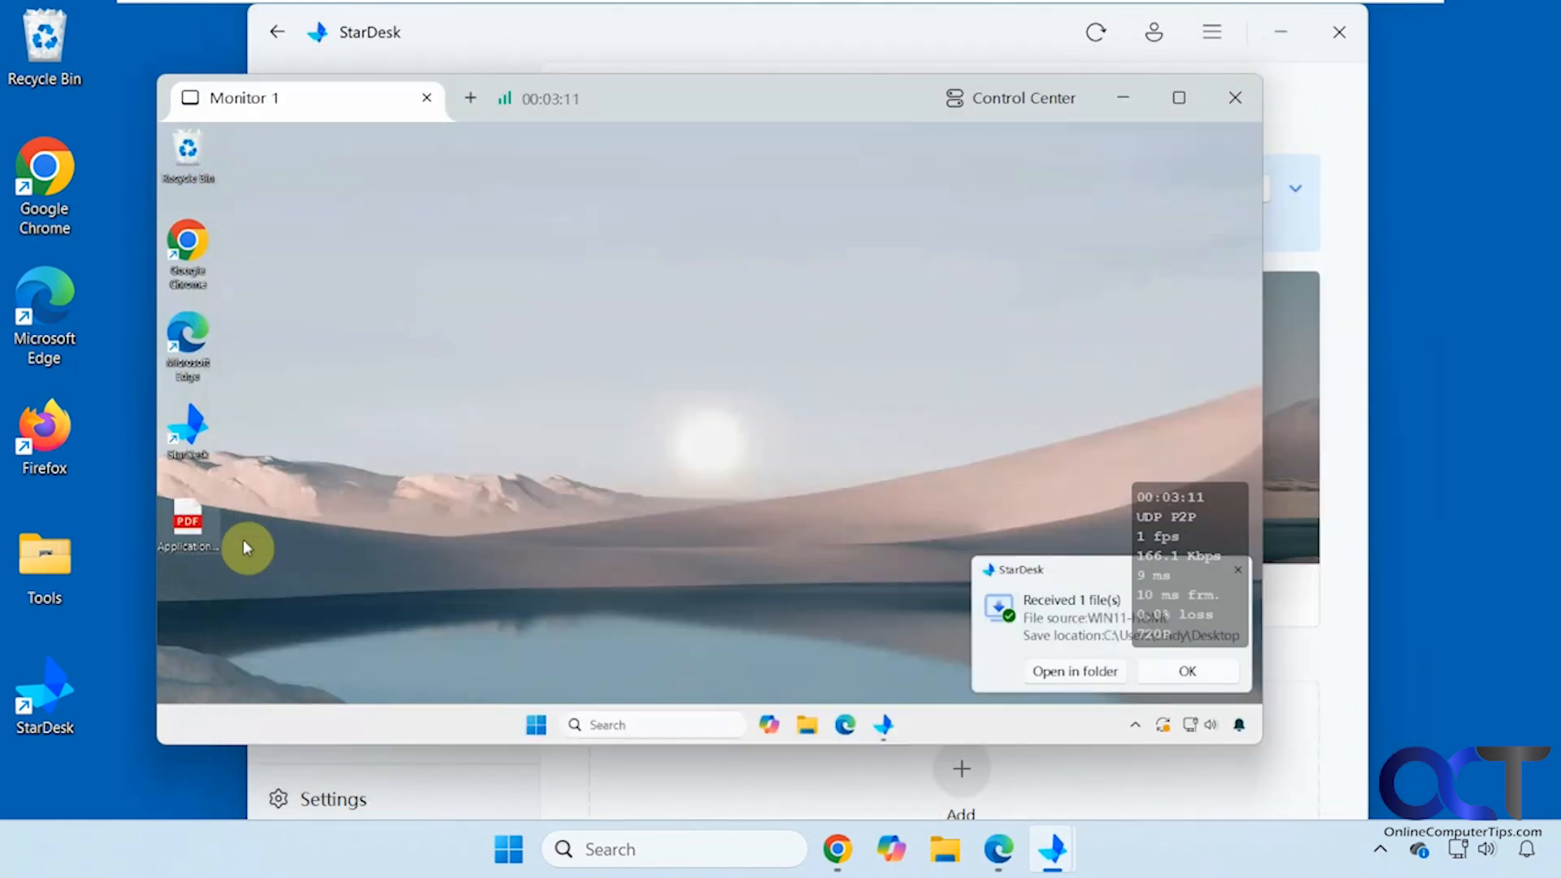
# Dismiss the received-file notification on the remote desktop and exit the remote connection with WIN11-PRO
pyautogui.moveTo(216, 534)
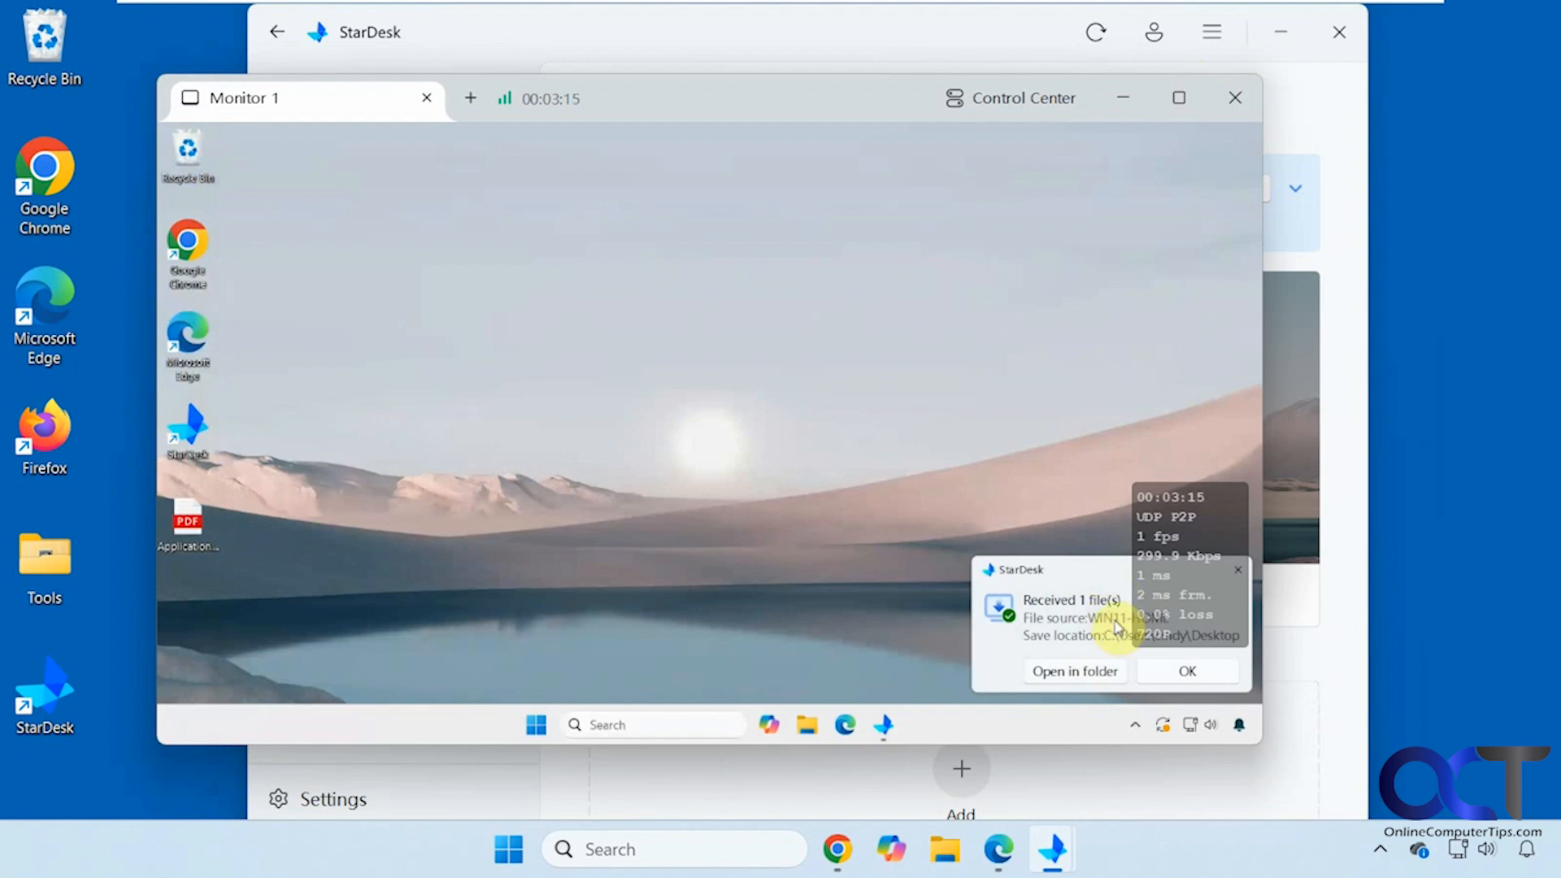
pyautogui.click(1164, 673)
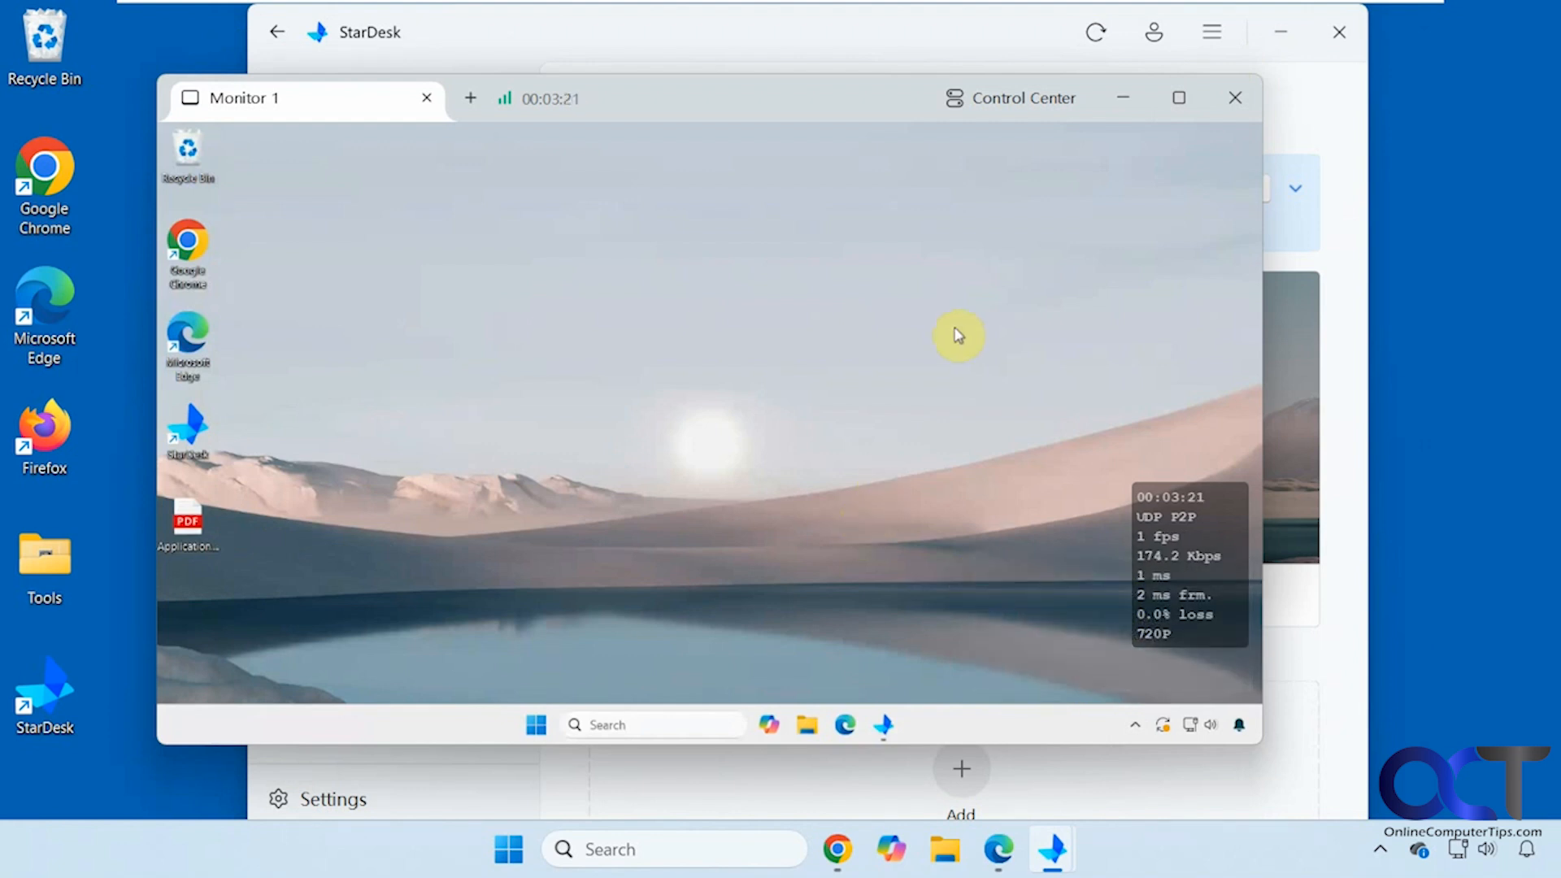
pyautogui.click(1234, 99)
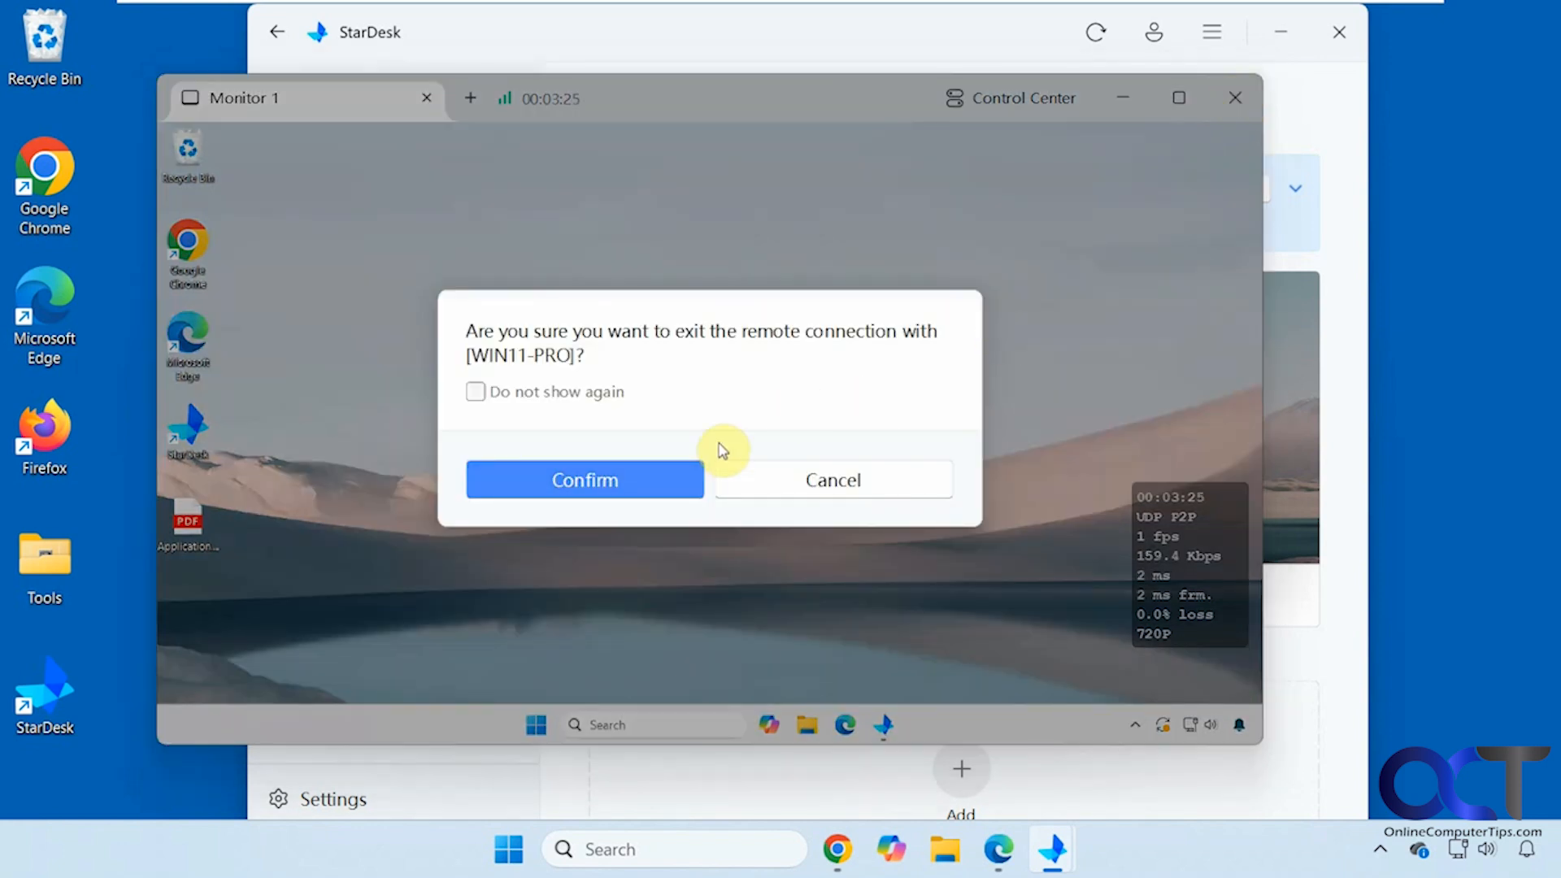
pyautogui.click(638, 478)
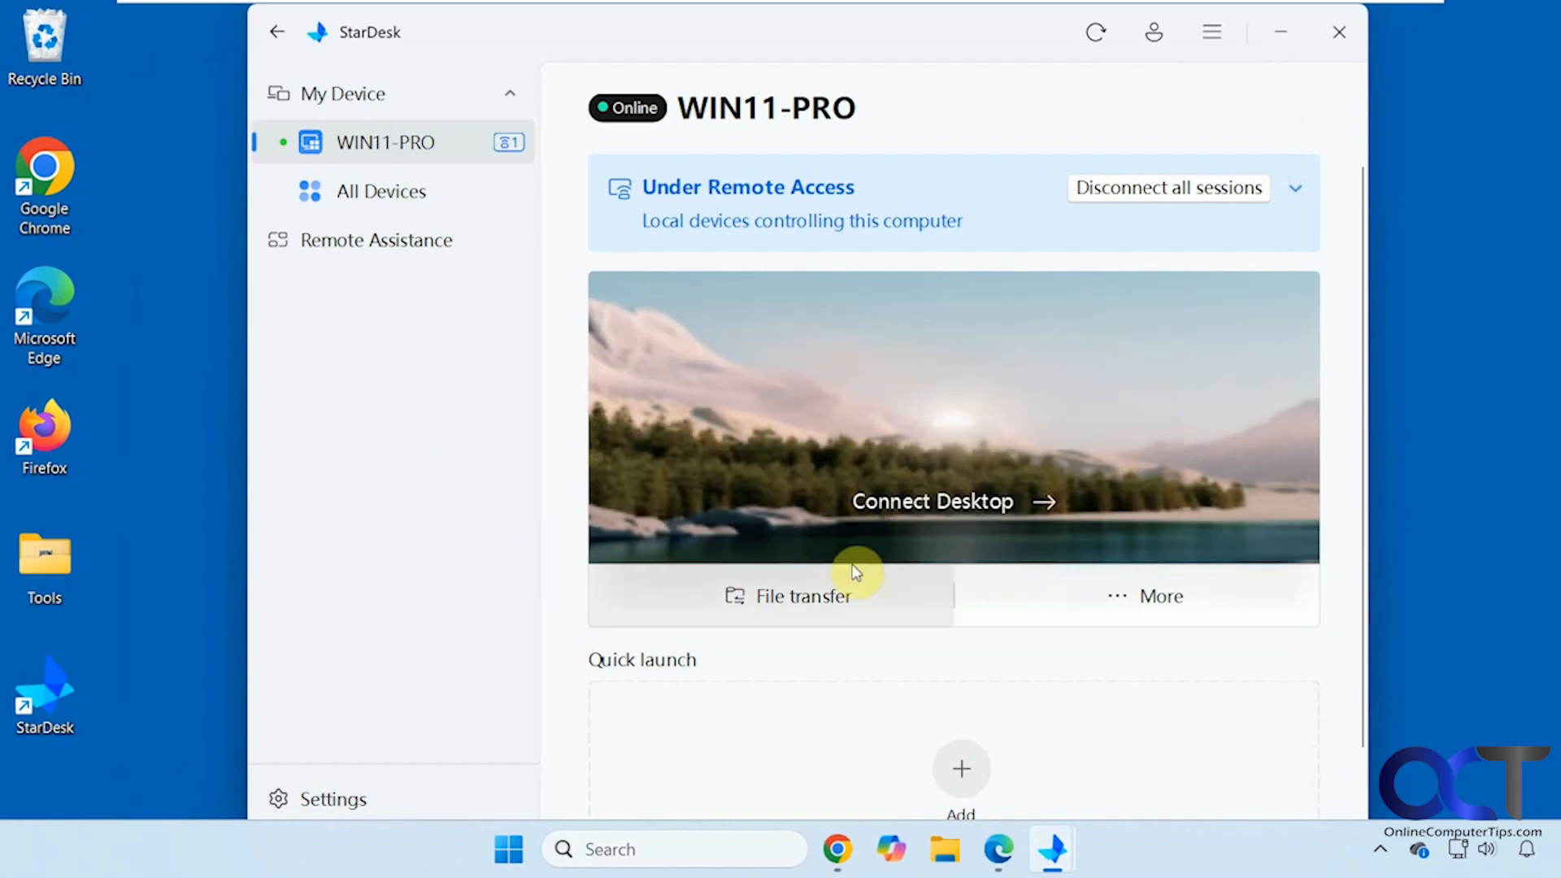
# Open File Transfer for WIN11-PRO, send the Antivirus vs. Anti Malware docx file to its desktop and minimize the transfer window
pyautogui.click(812, 597)
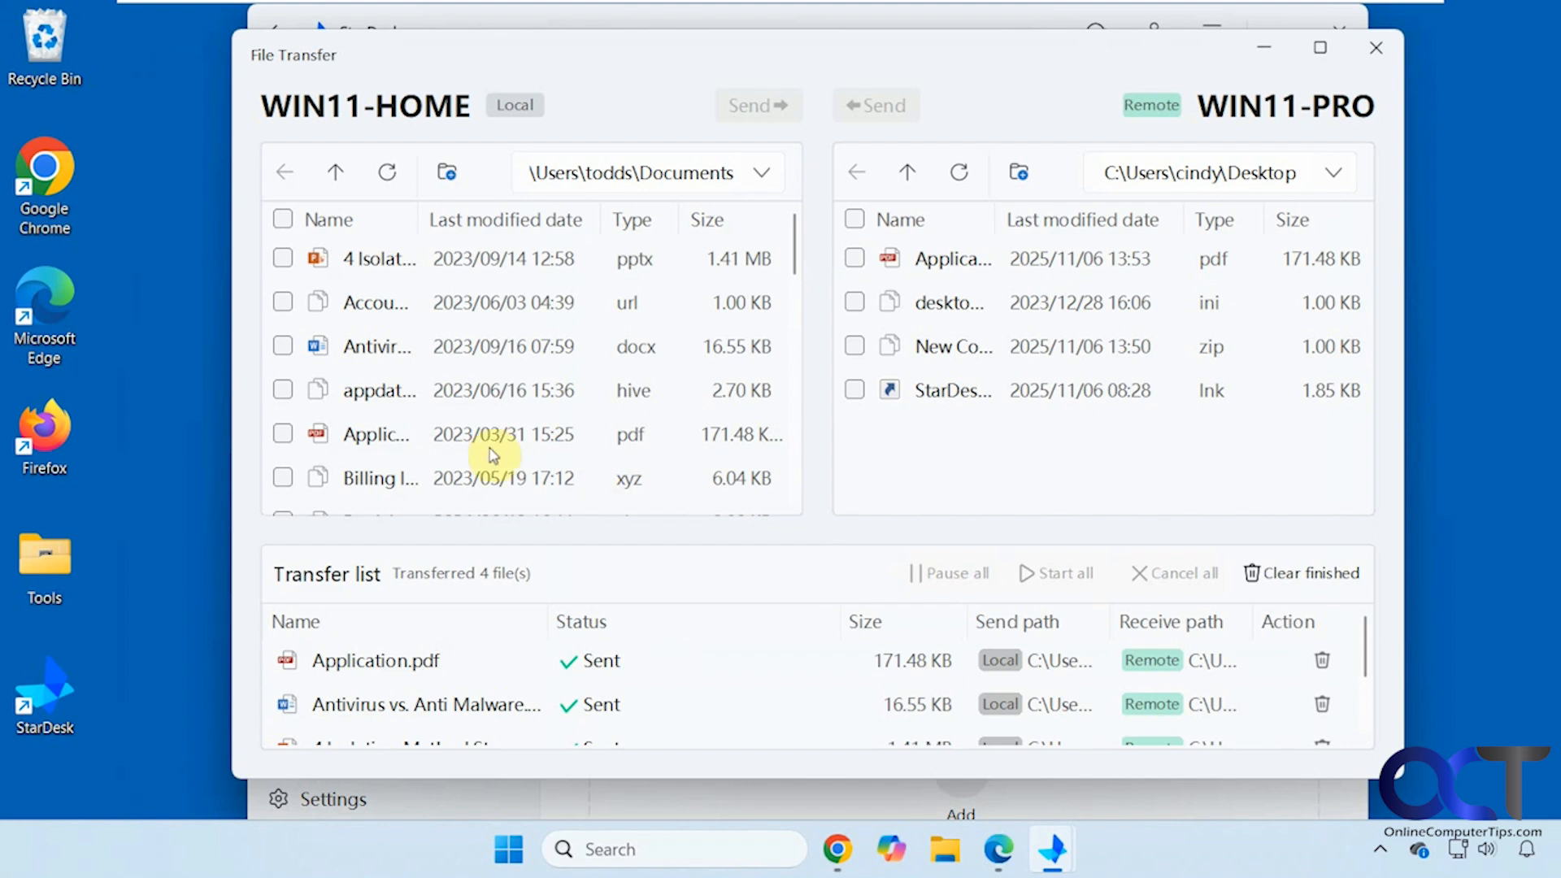
pyautogui.click(283, 348)
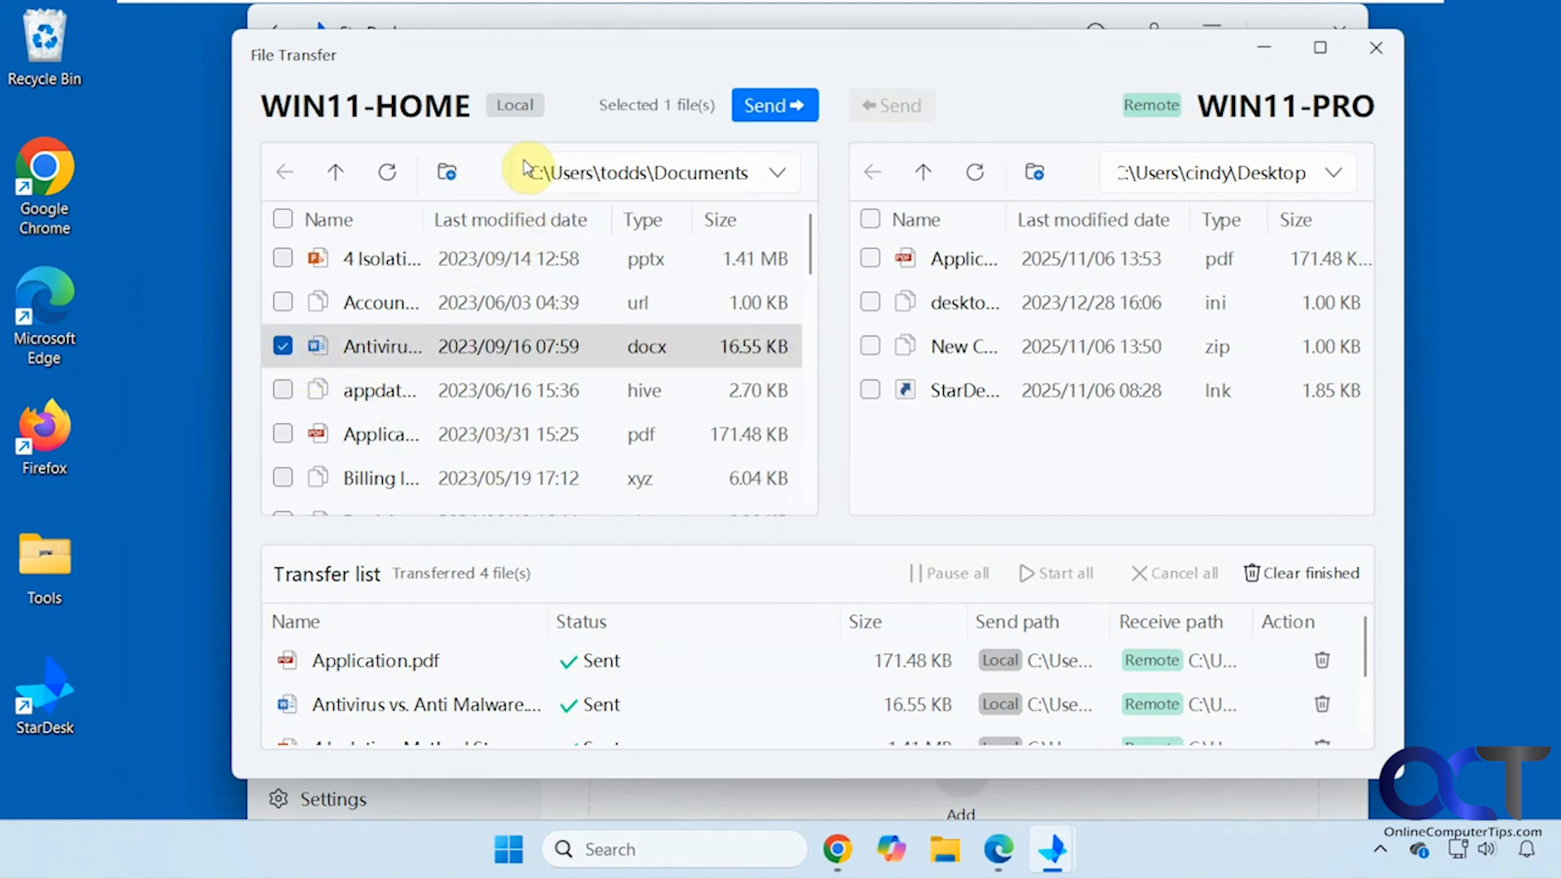
pyautogui.click(769, 115)
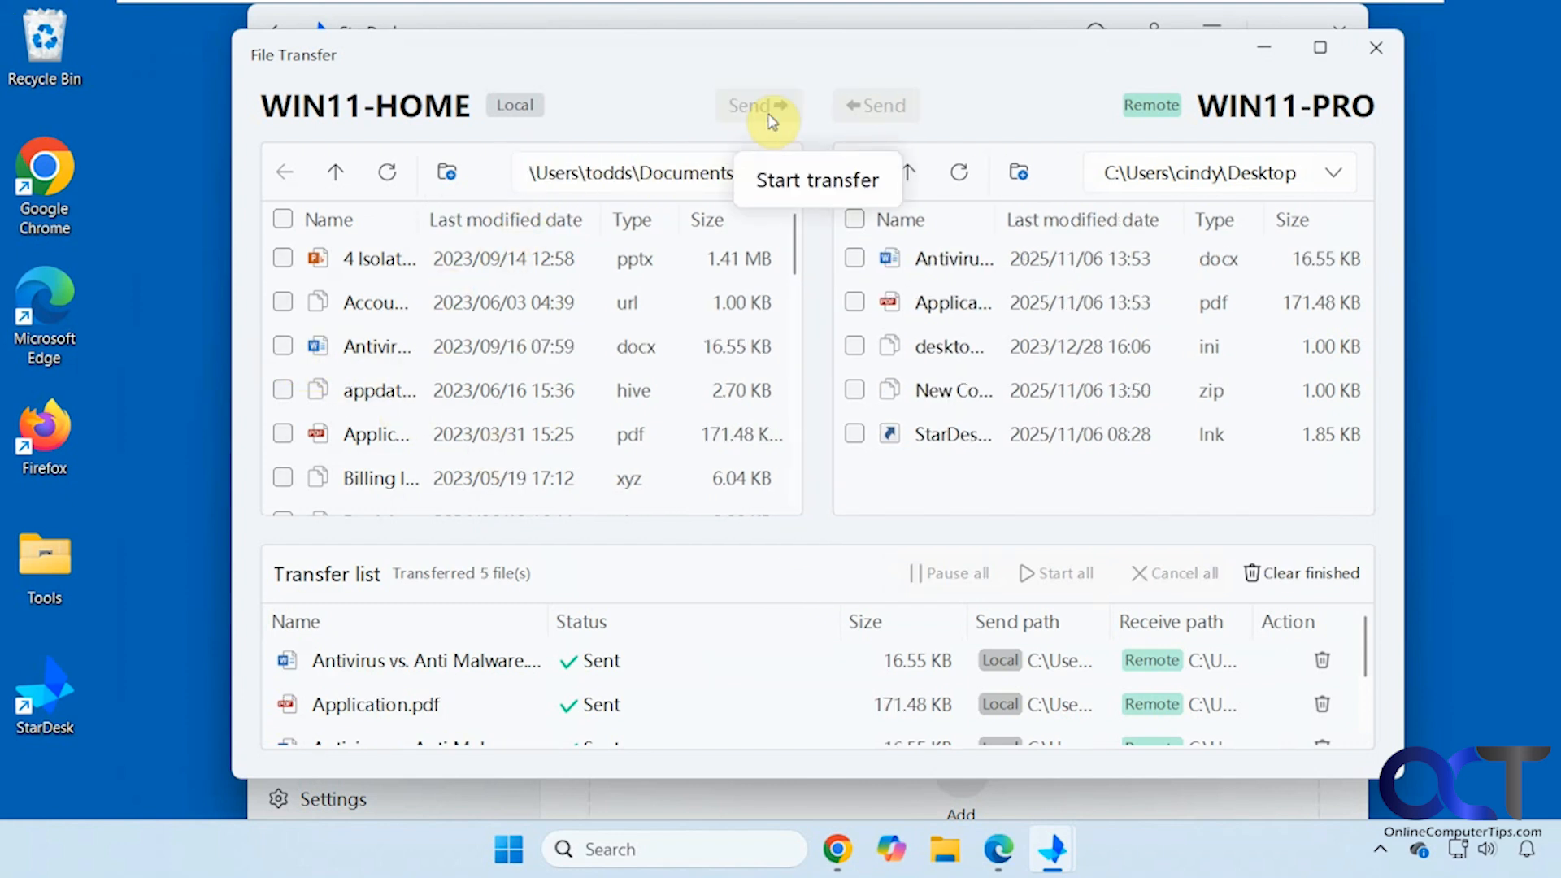
pyautogui.click(1265, 49)
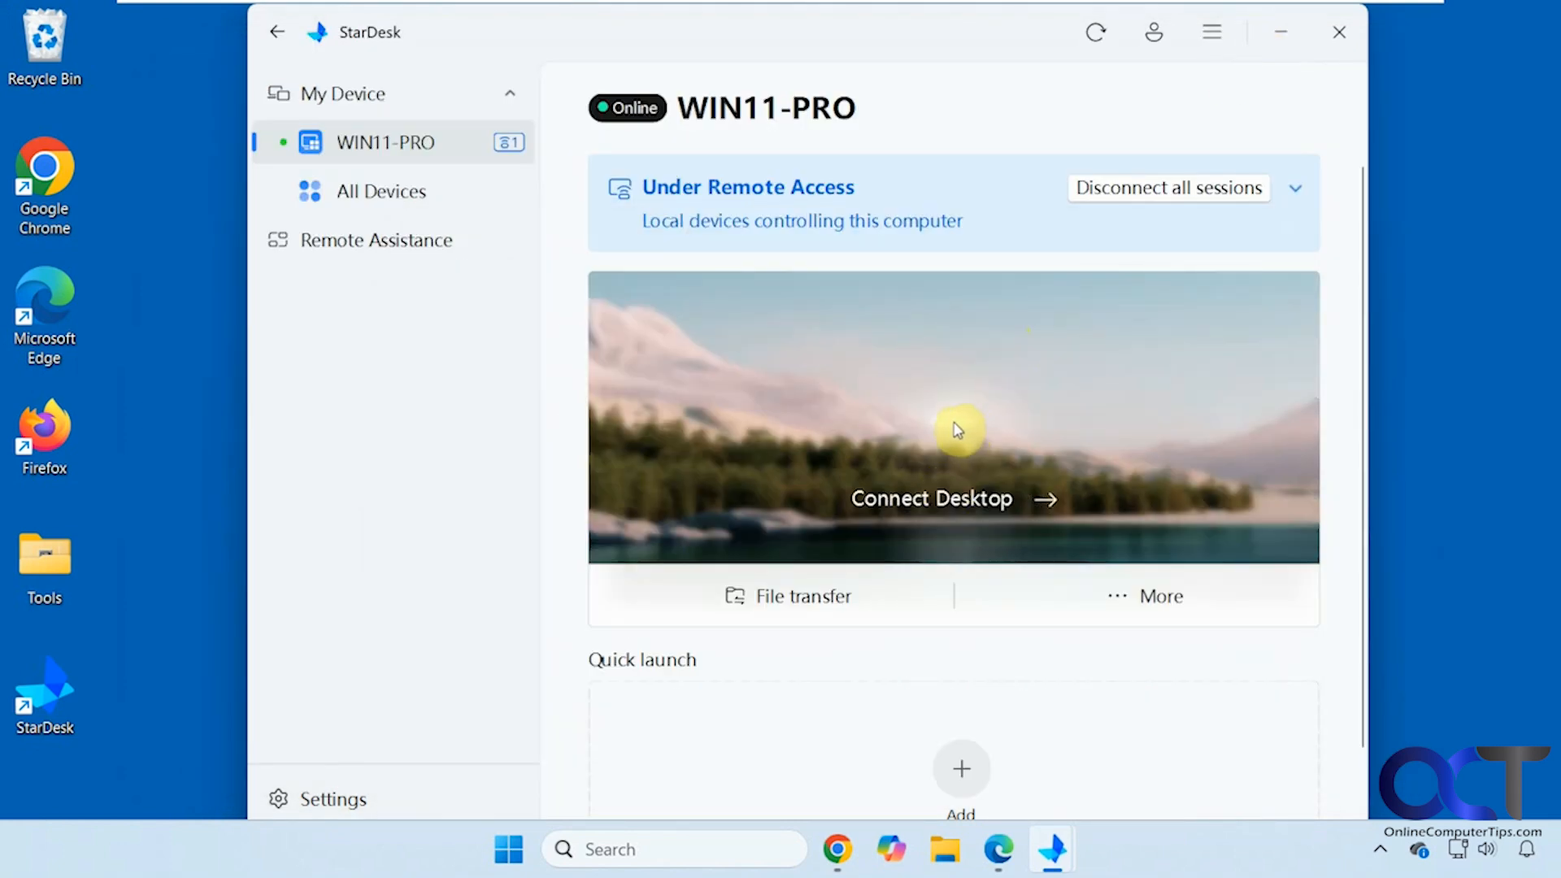
# View the additional device options for WIN11-PRO, such as Restart Device and Rename Device, and close them
pyautogui.click(1123, 599)
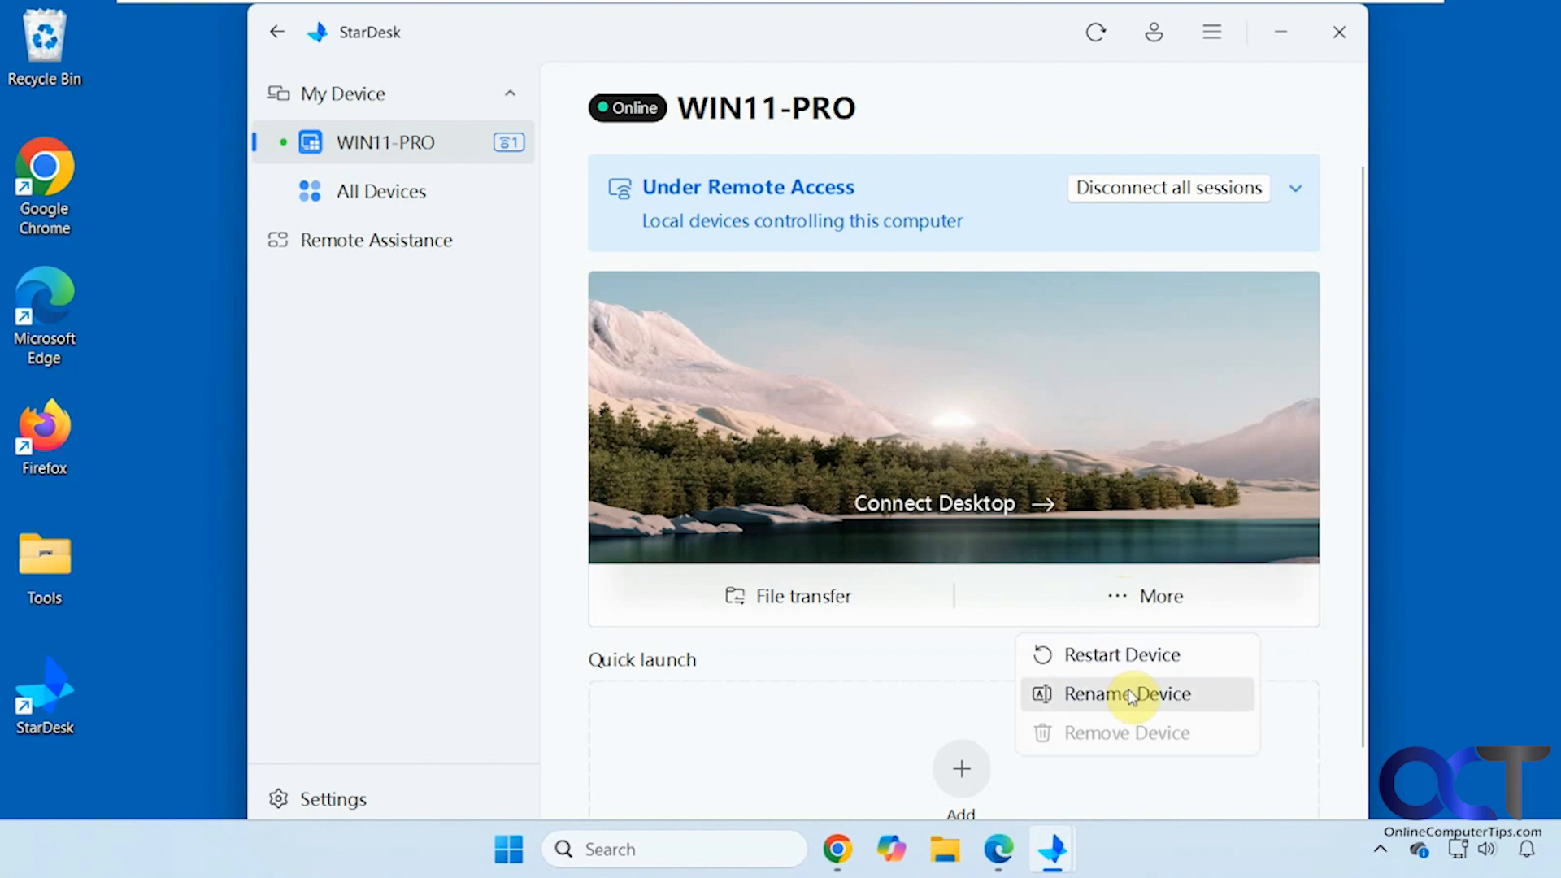
pyautogui.click(941, 669)
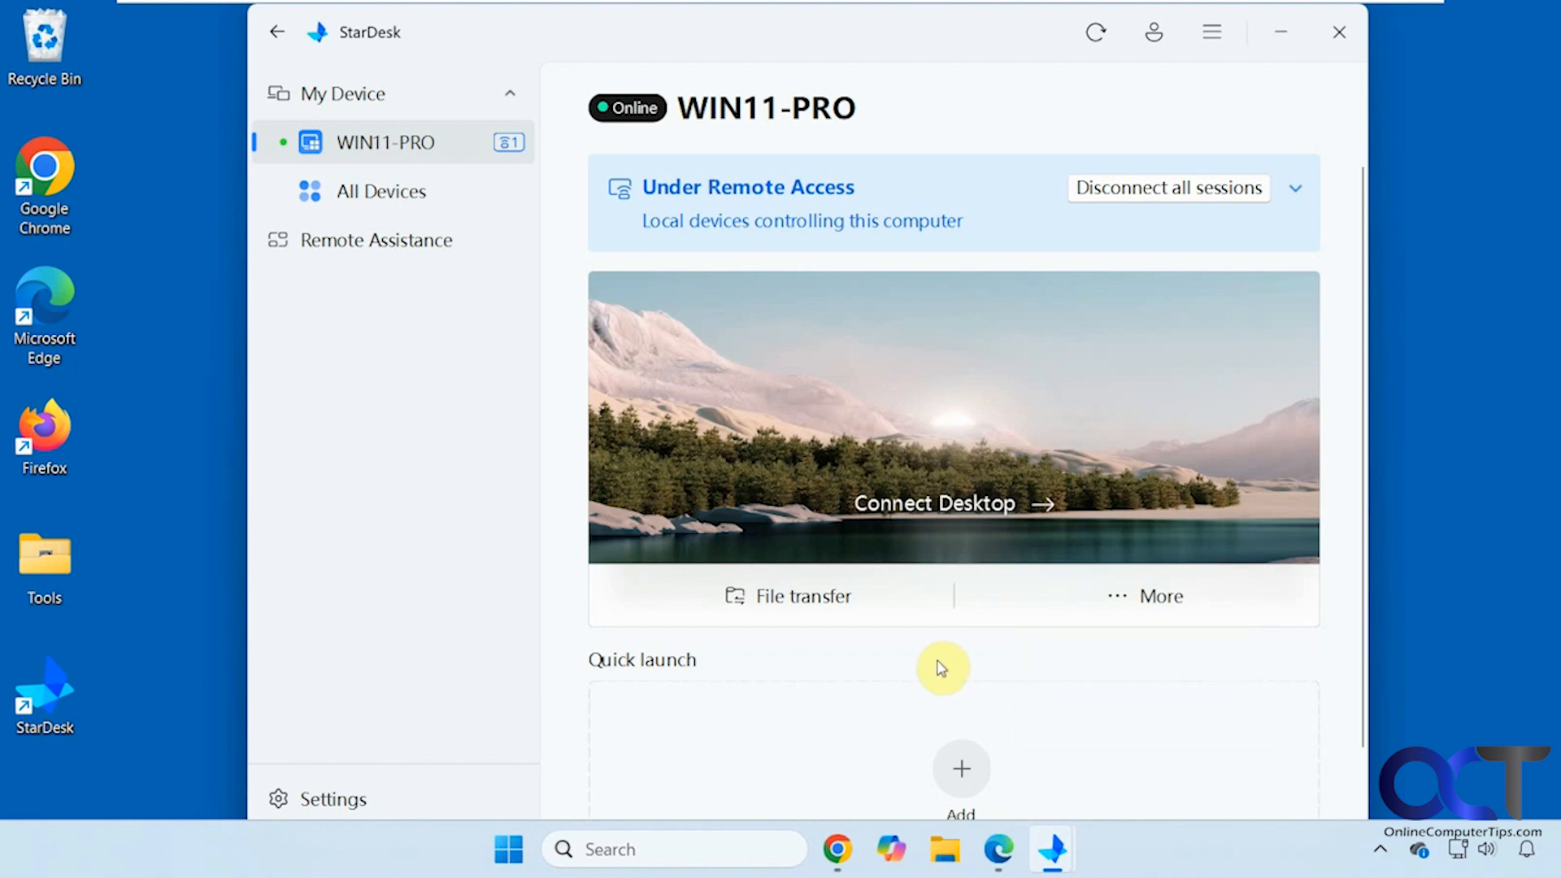
# Search the apps available for WIN11-PRO's quick launch for "p" and "7z", and cancel the app selection
pyautogui.scroll(-1, 942, 669)
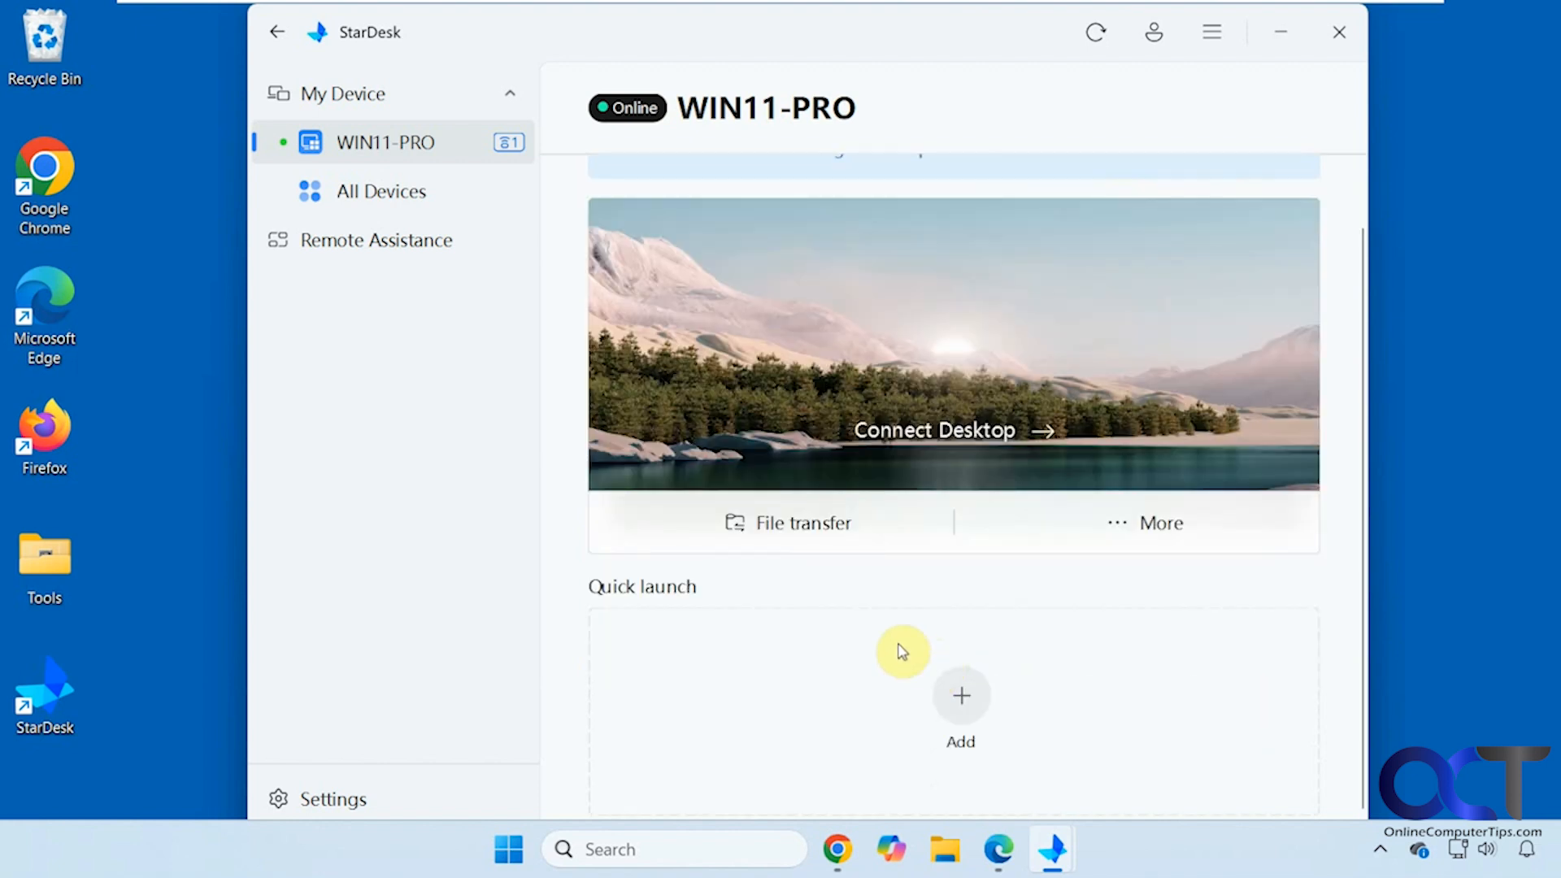
pyautogui.click(962, 695)
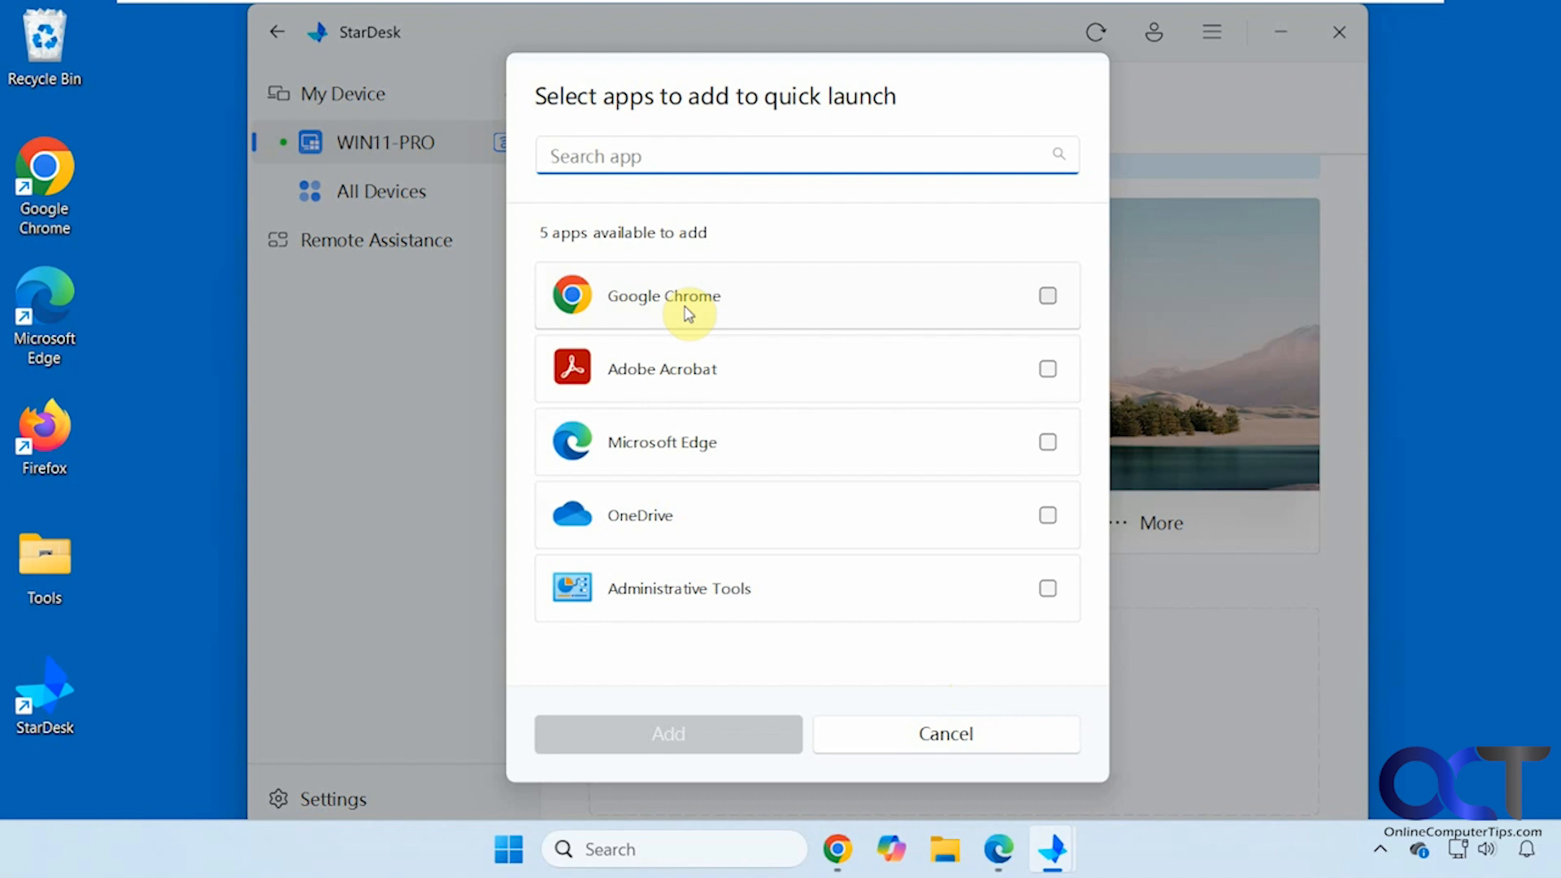
pyautogui.write('p')
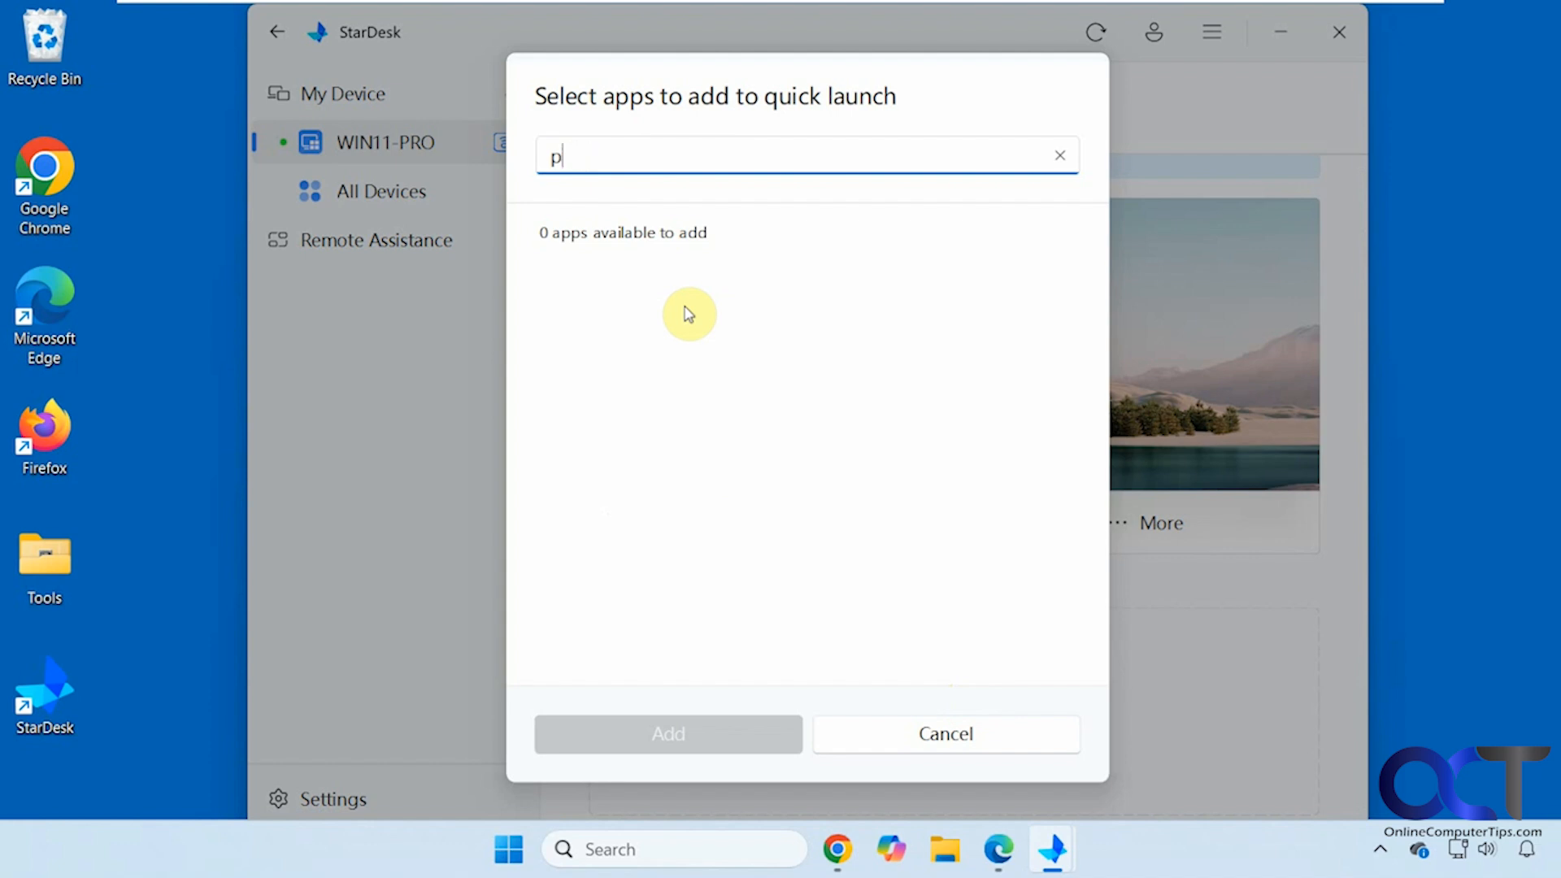
pyautogui.press('BackSpace')
pyautogui.write('7z')
pyautogui.click(911, 732)
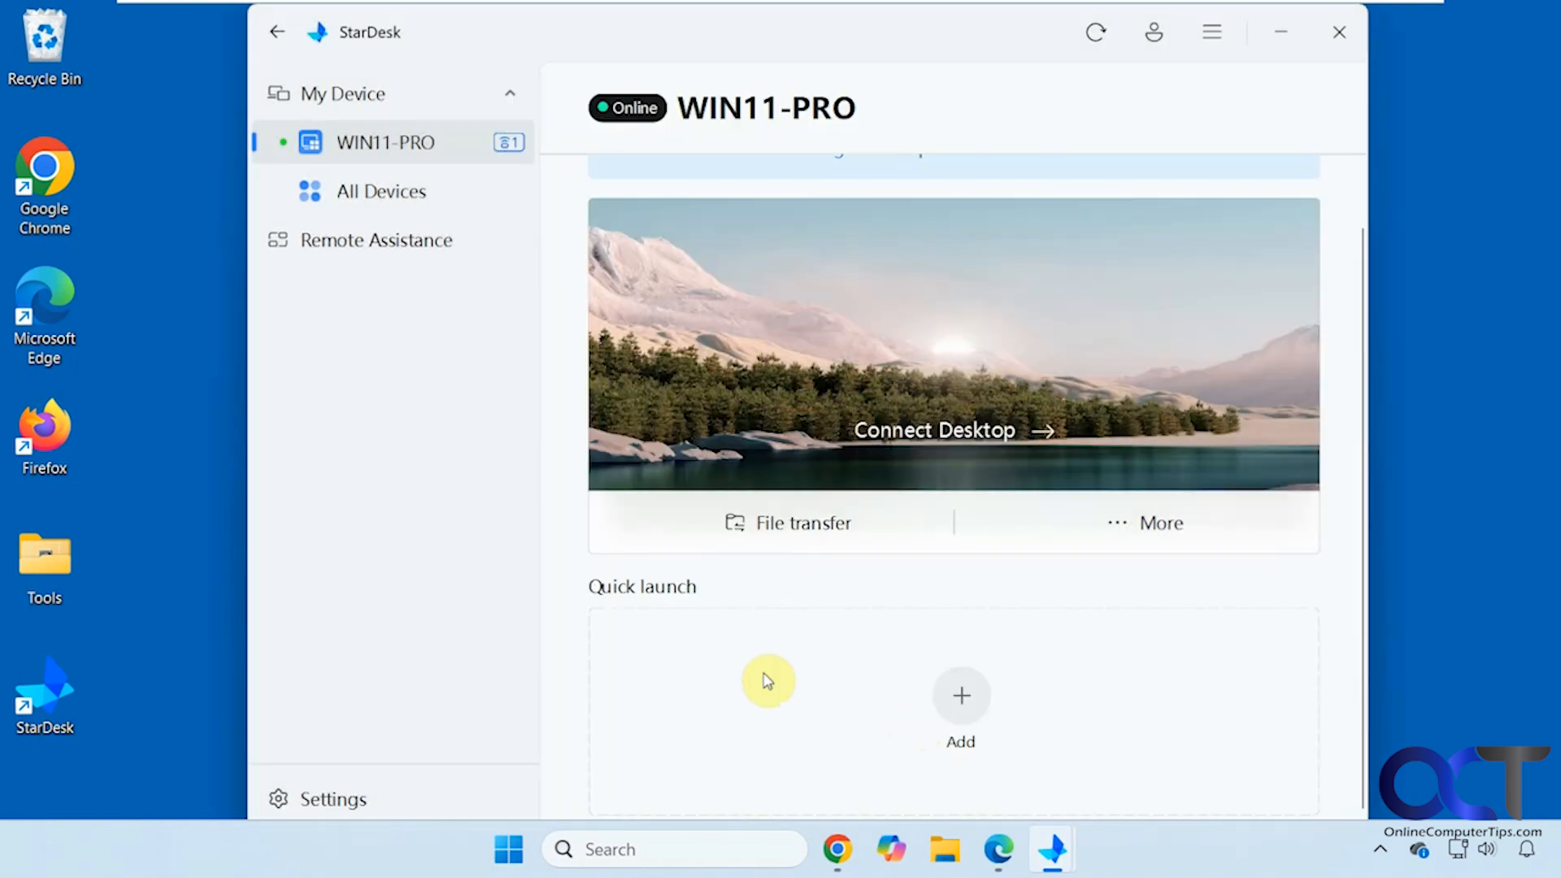
# Add Google Chrome to the quick launch apps of WIN11-PRO
pyautogui.click(962, 695)
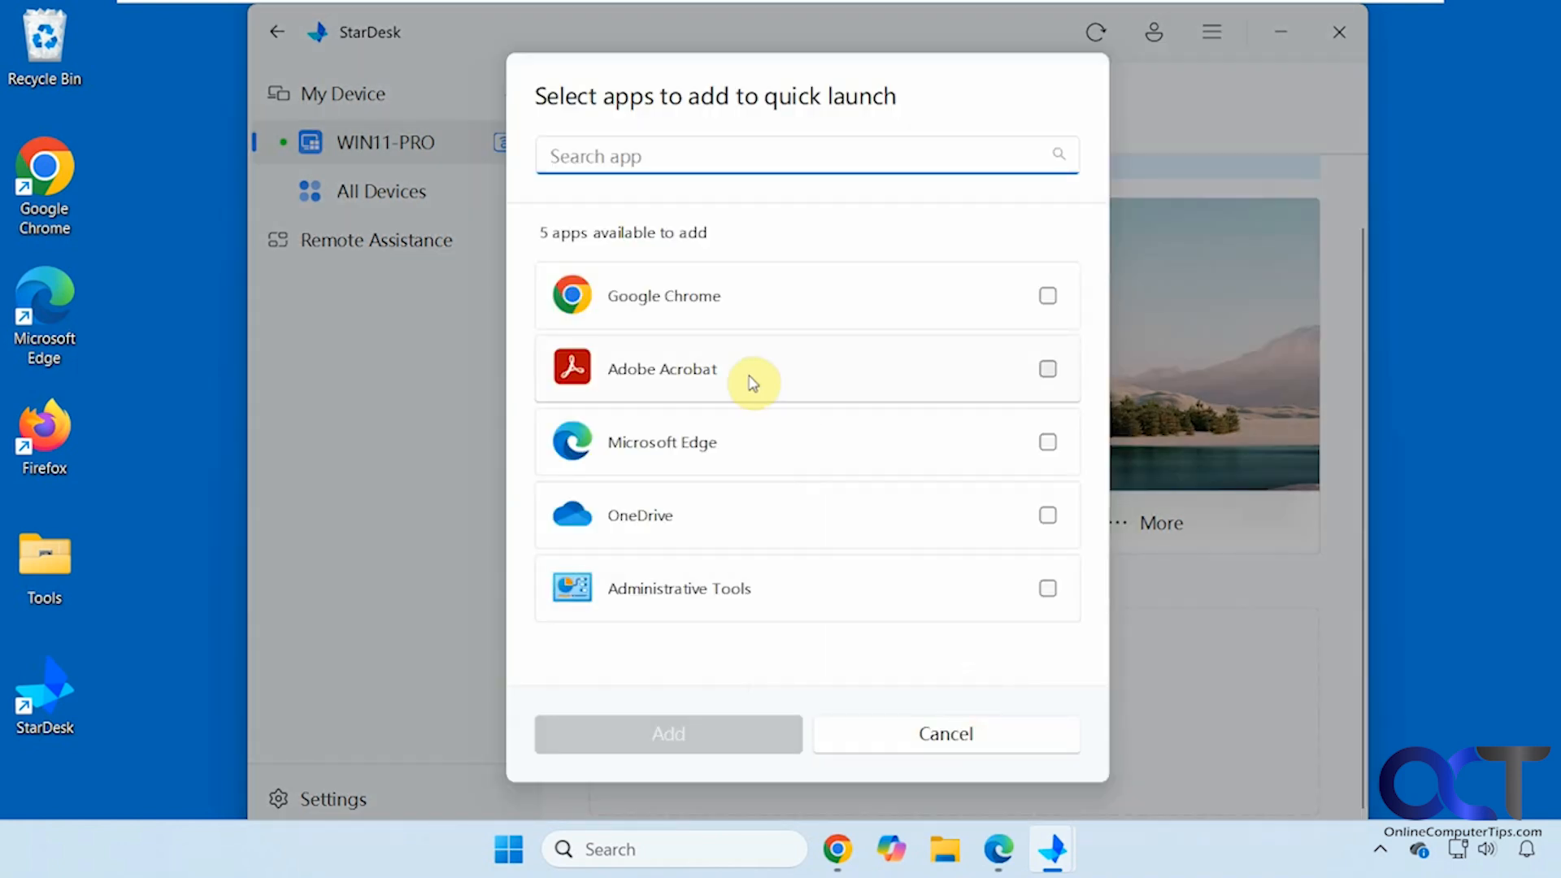
pyautogui.click(1047, 296)
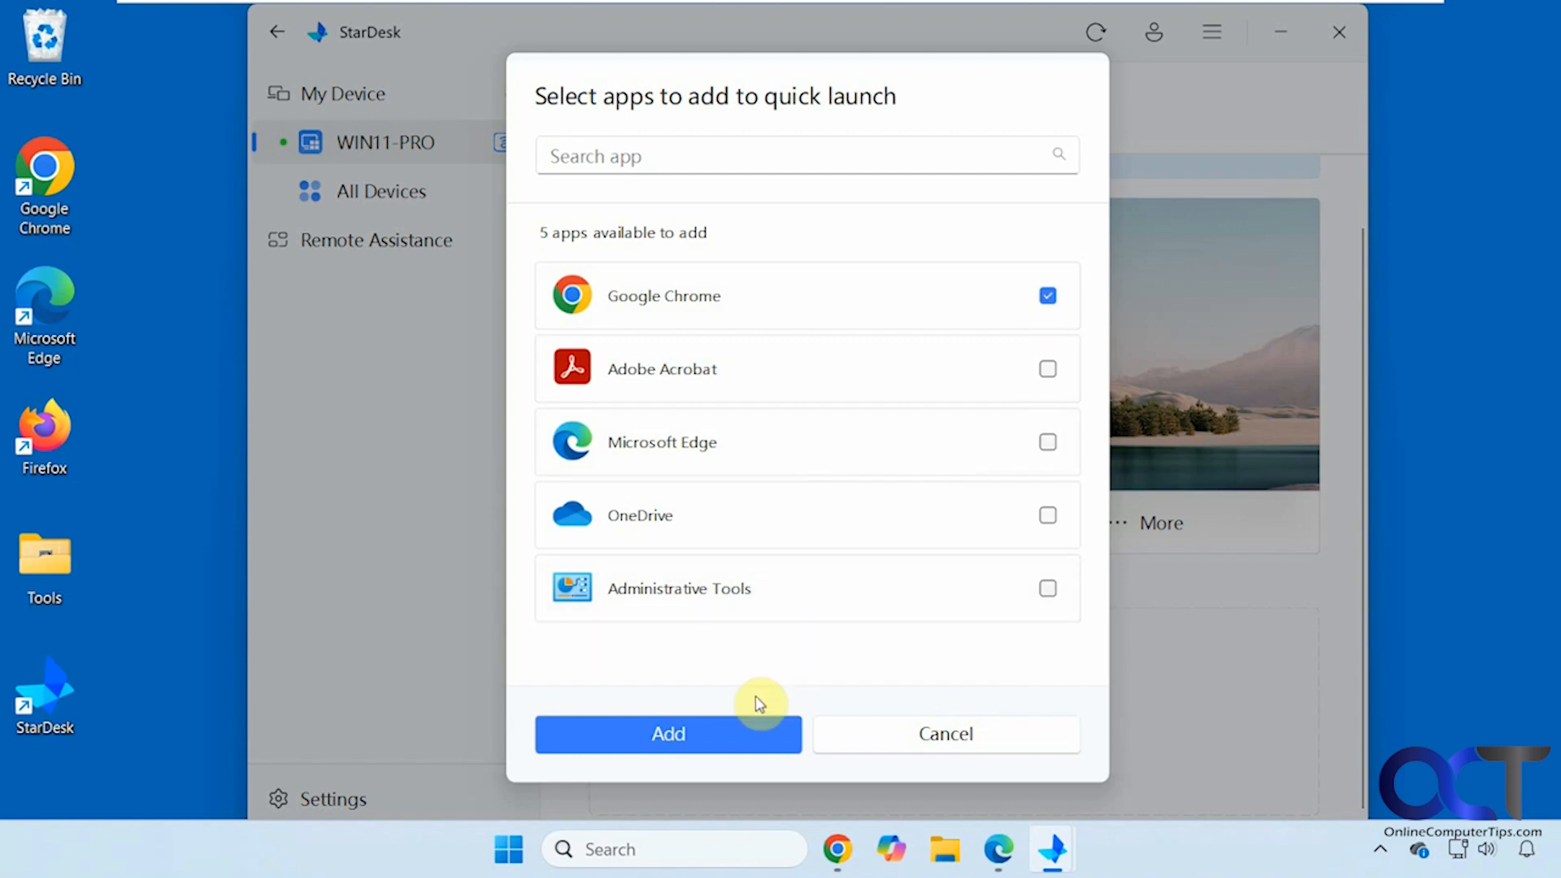
pyautogui.click(724, 735)
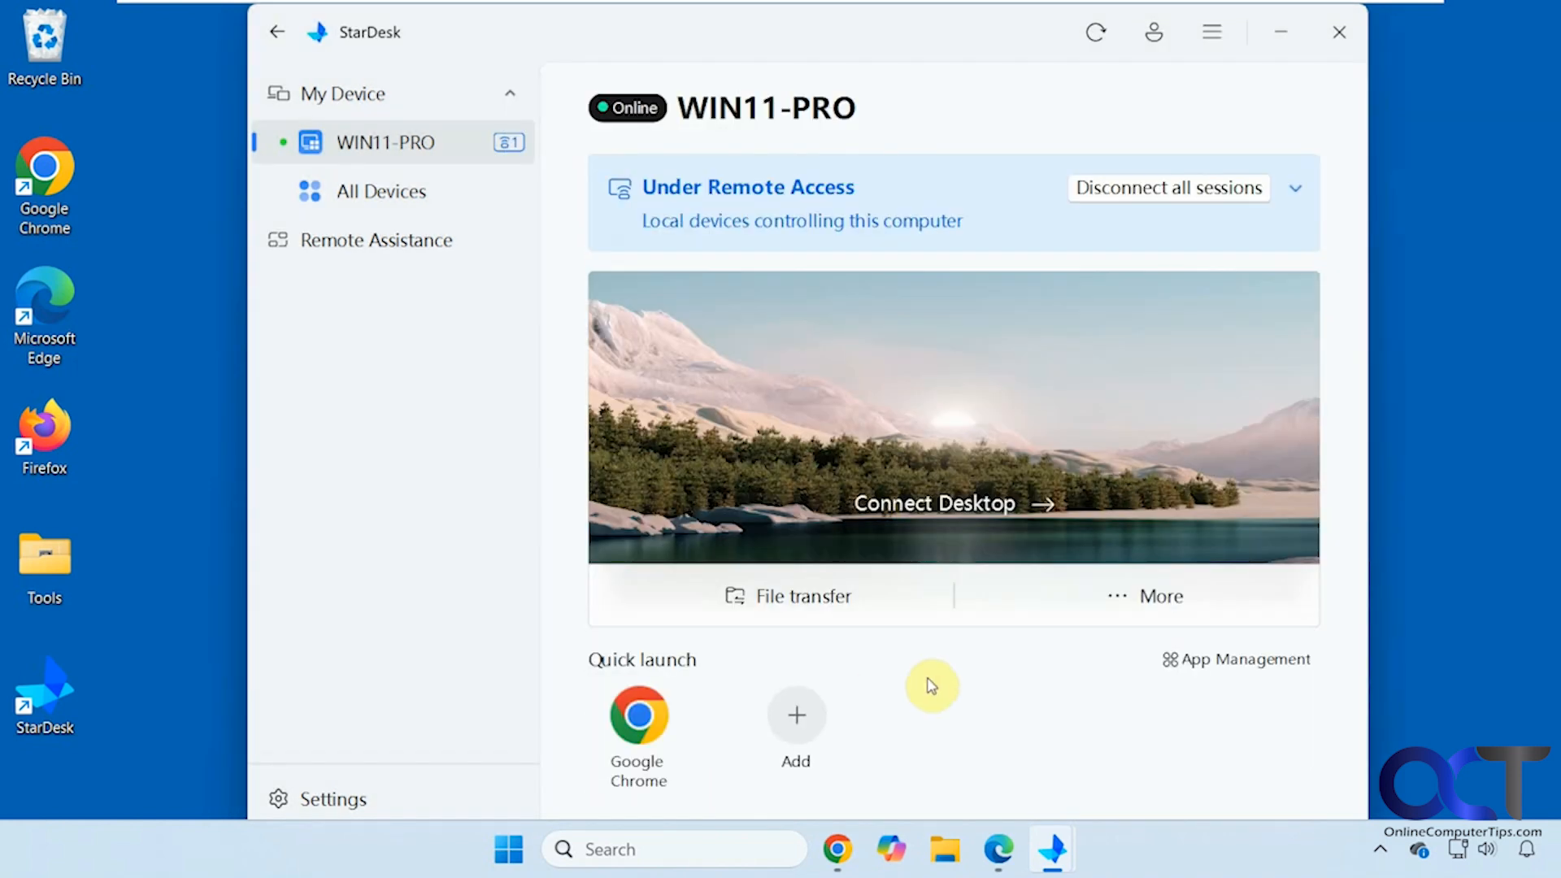
# Start a remote session by launching Google Chrome from quick launch, and close the remote browser window
pyautogui.click(640, 728)
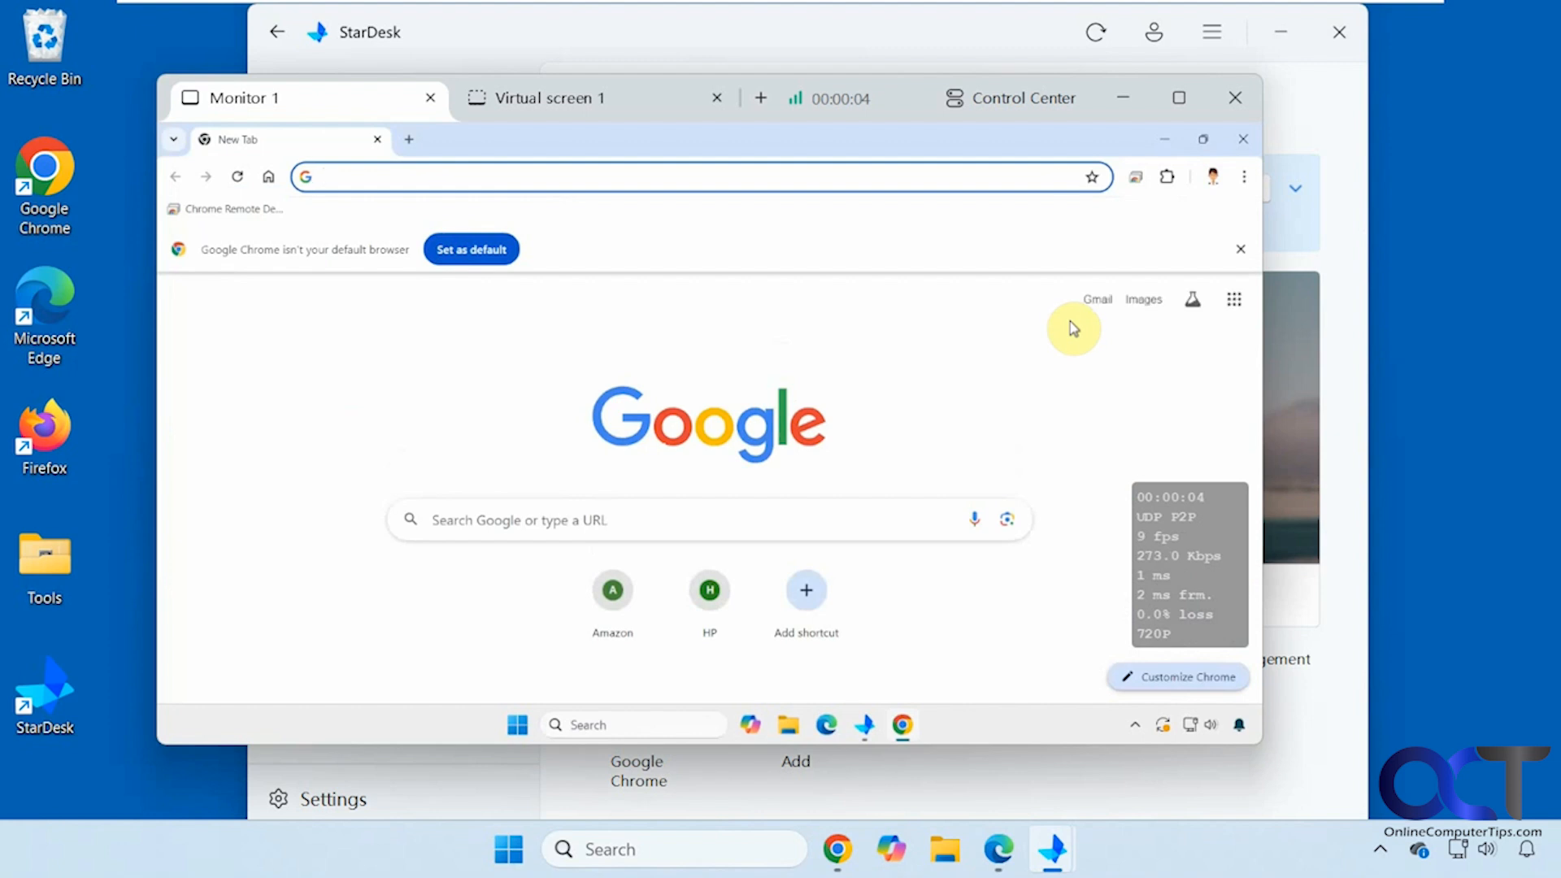
pyautogui.click(1242, 144)
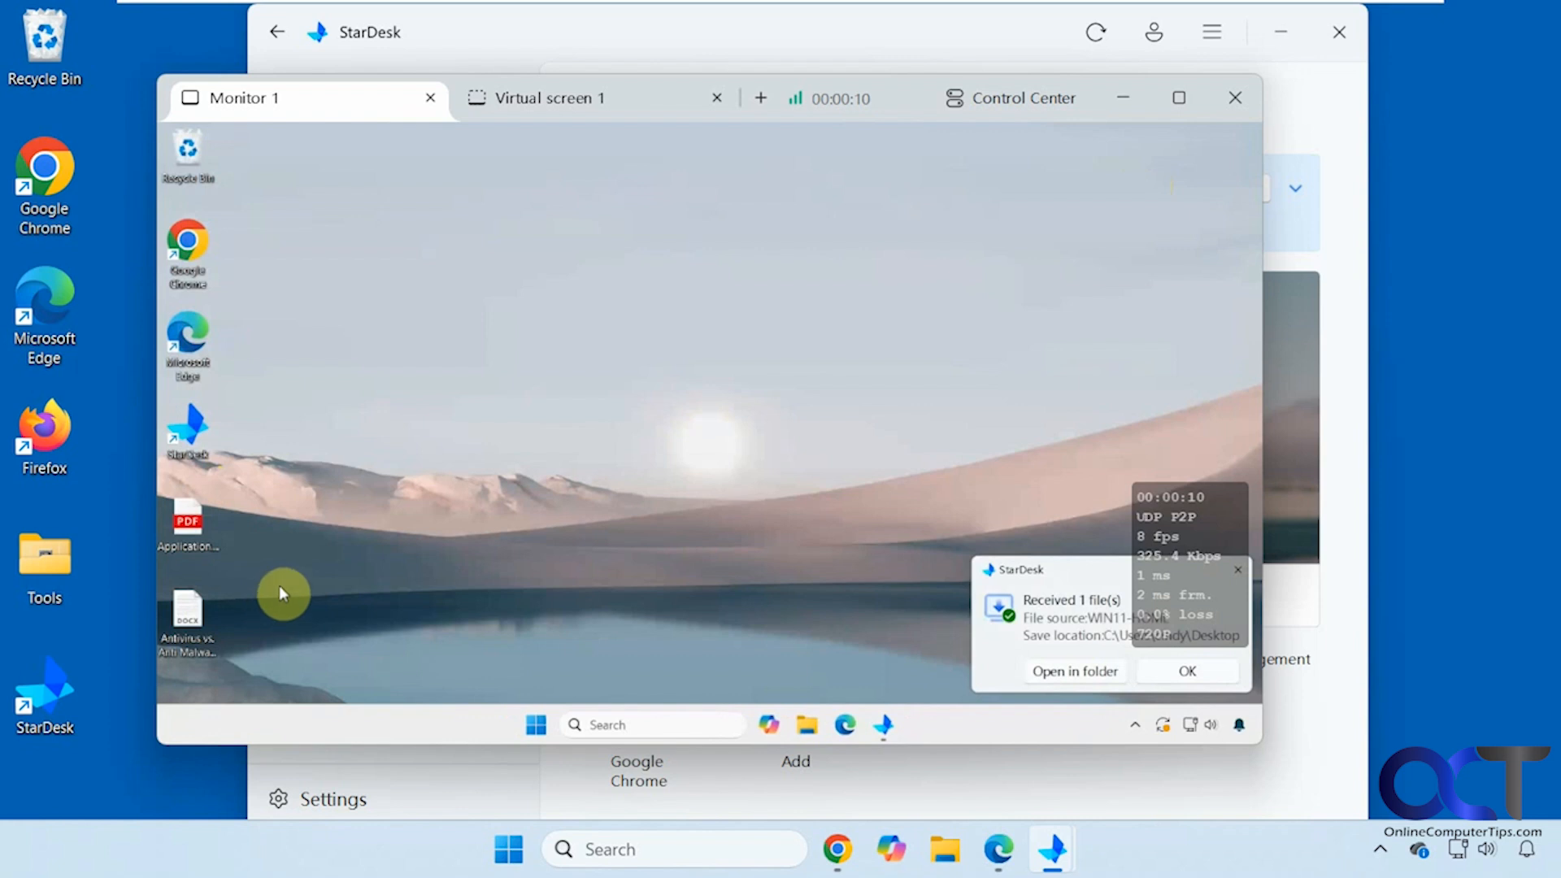
# Delete Virtual screen 1 from the remote session and exit the remote connection with WIN11-PRO
pyautogui.click(587, 104)
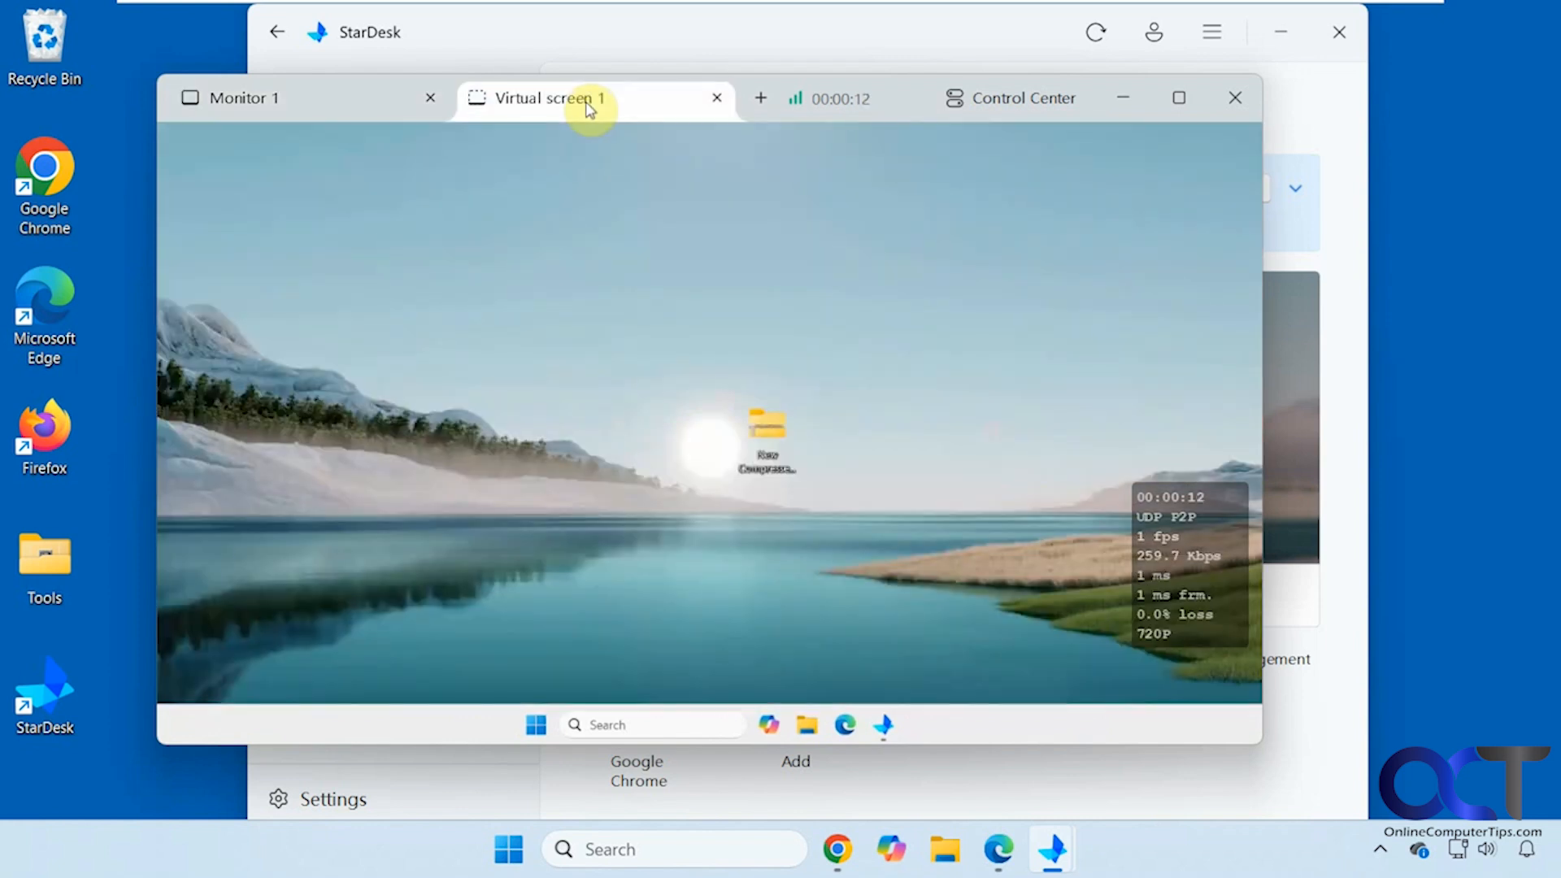
pyautogui.click(590, 108)
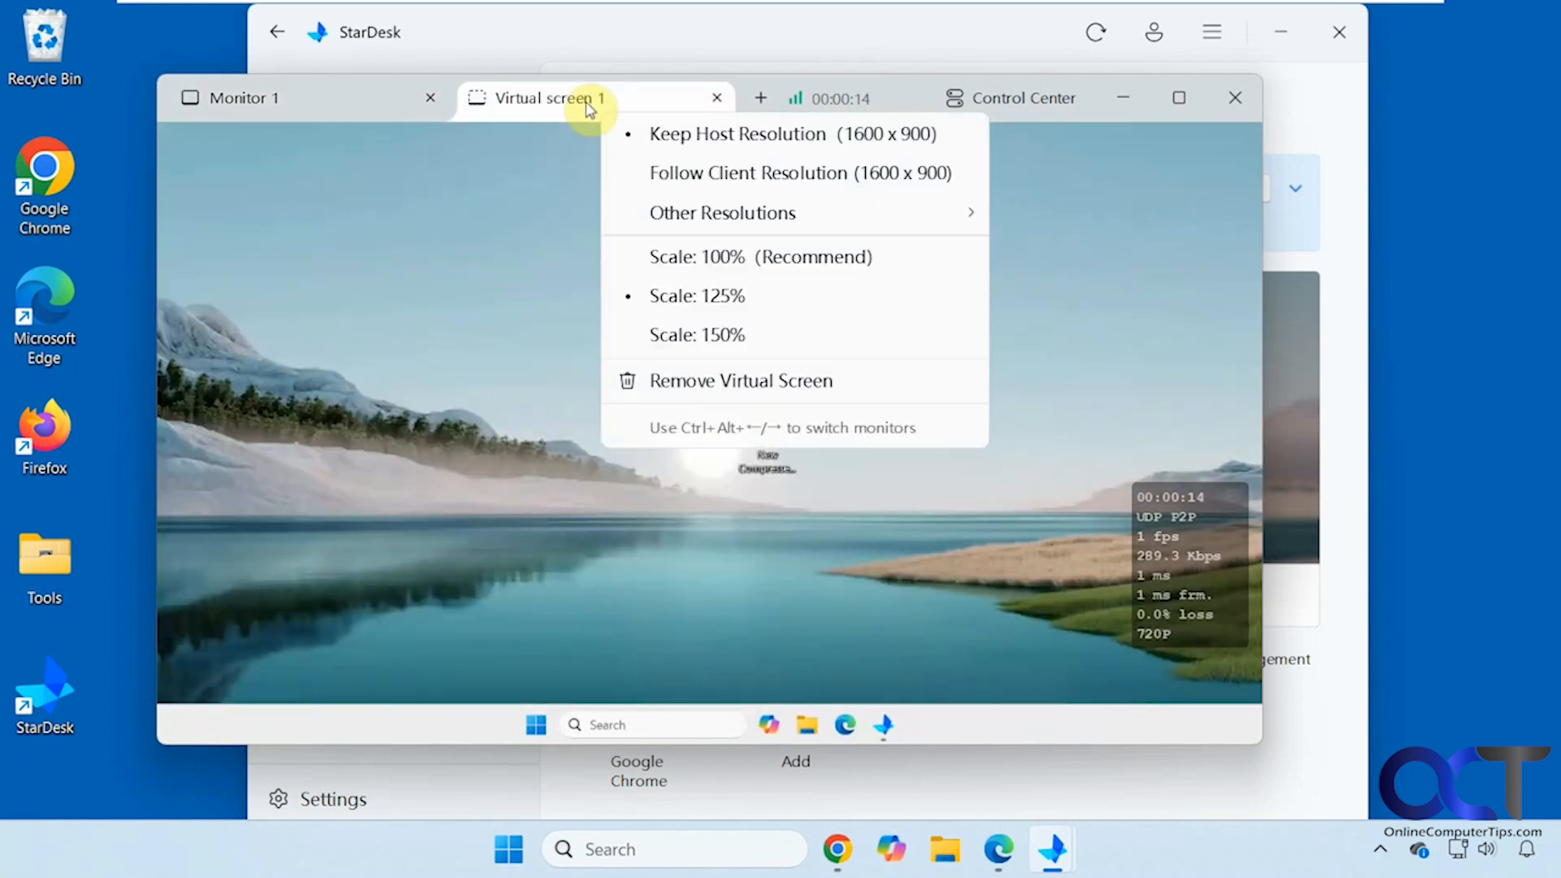
pyautogui.click(674, 381)
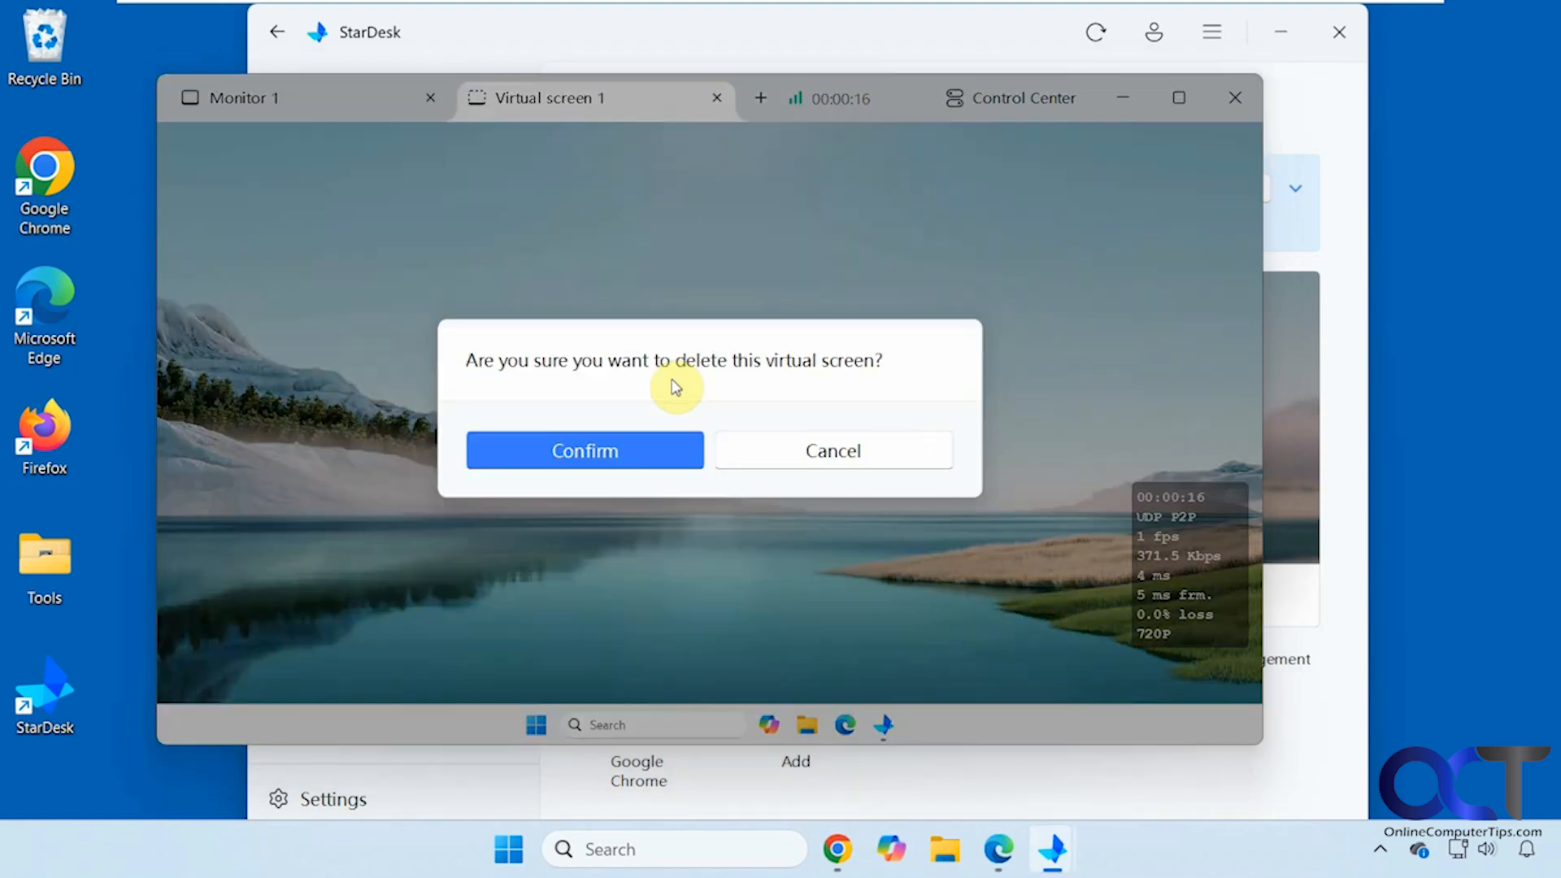
pyautogui.click(621, 446)
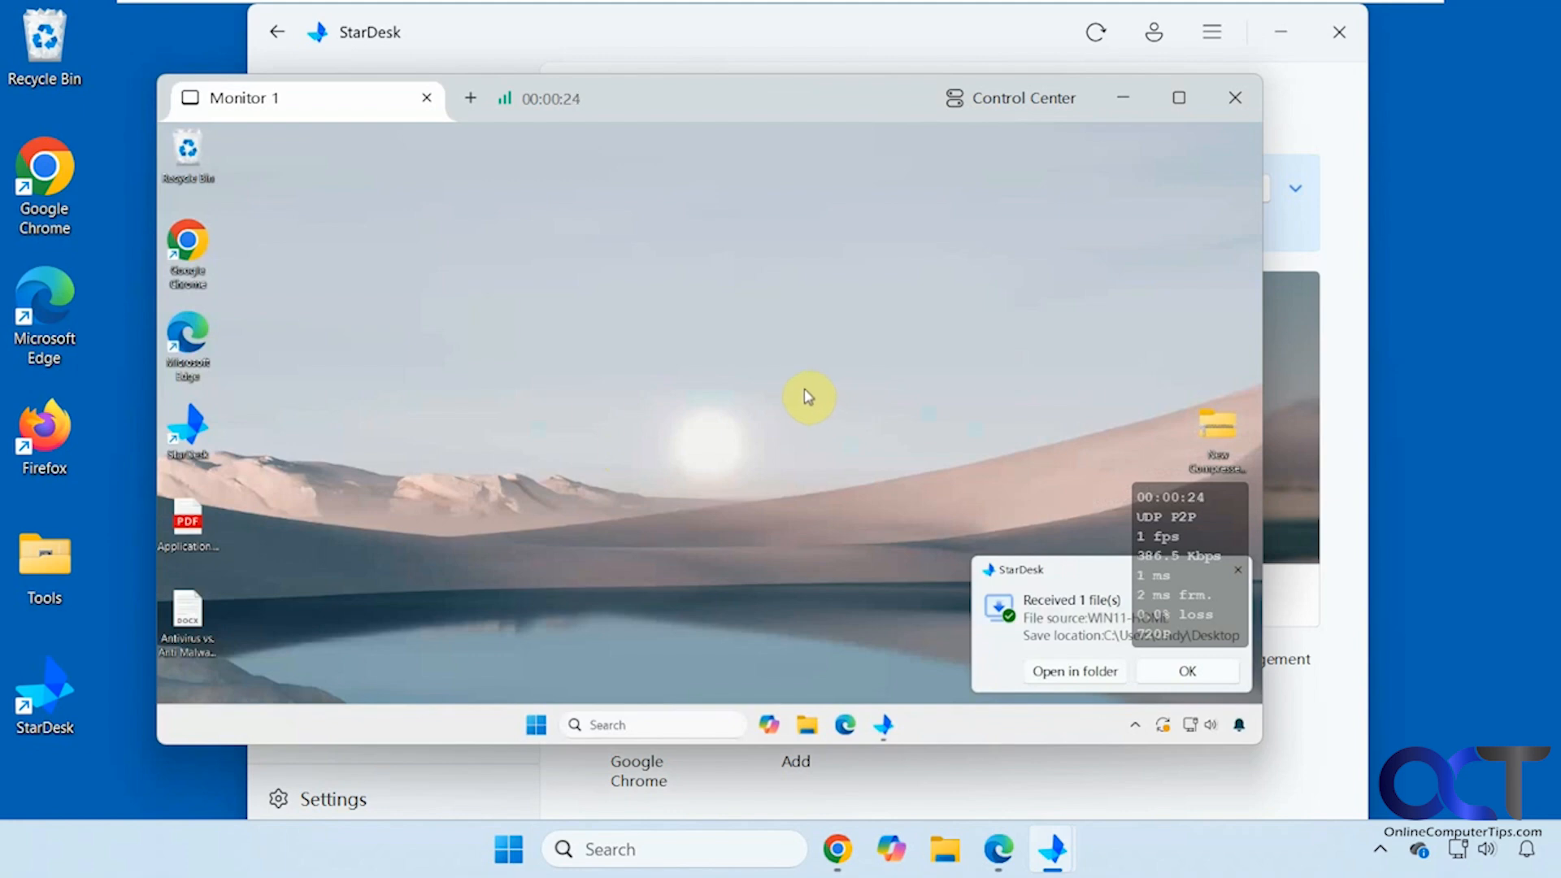
pyautogui.click(1230, 100)
pyautogui.click(680, 472)
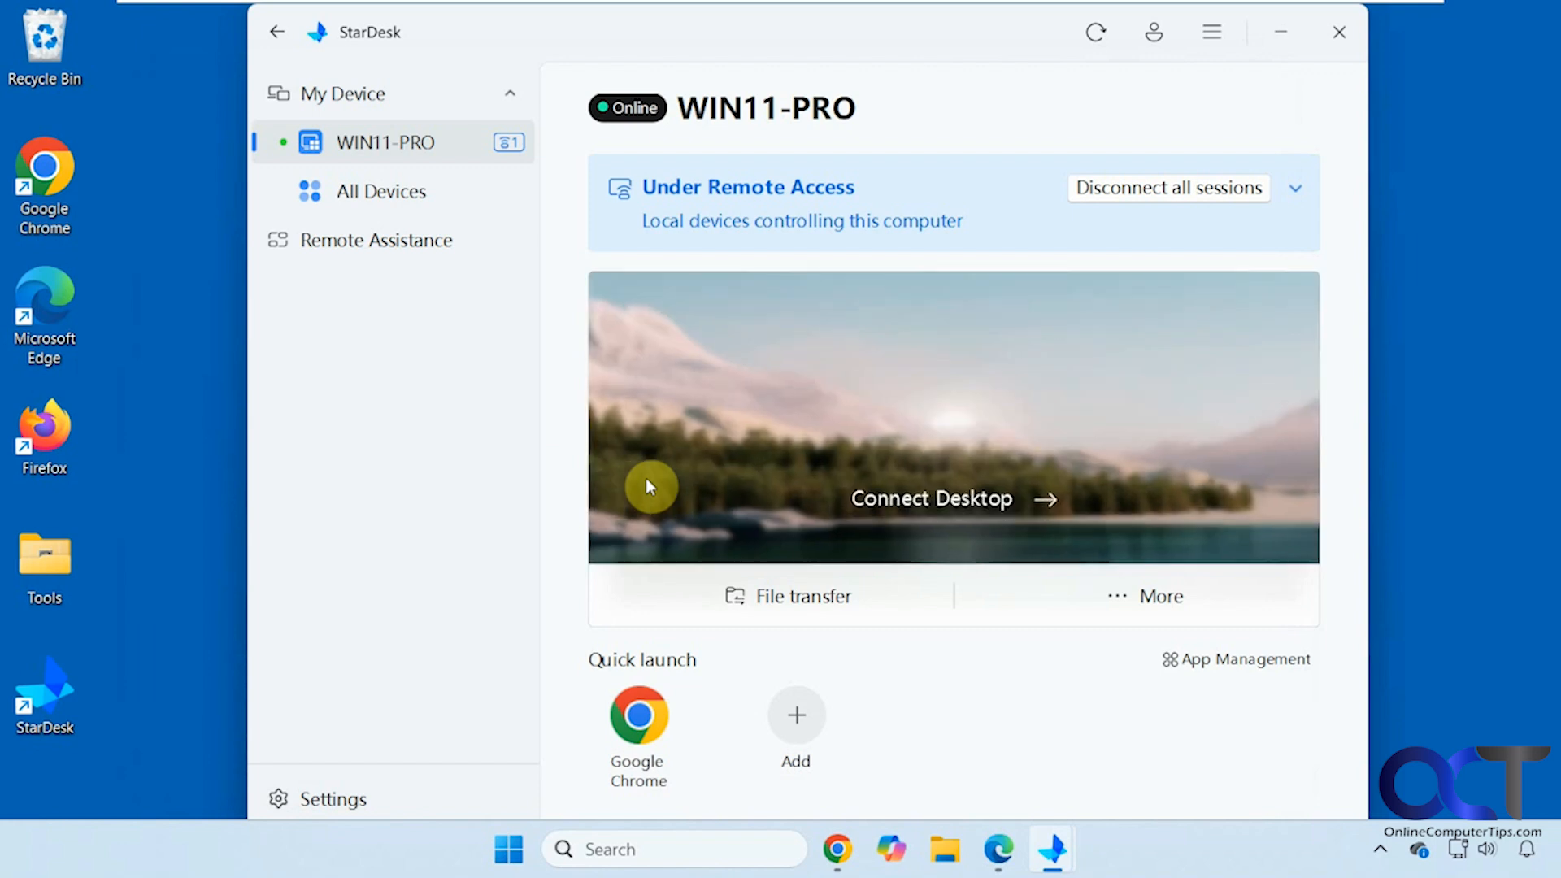
# Examine the StarDesk settings for startup, remote boot, keeping awake, transfer path and window closing, and check the additional menu
pyautogui.click(317, 799)
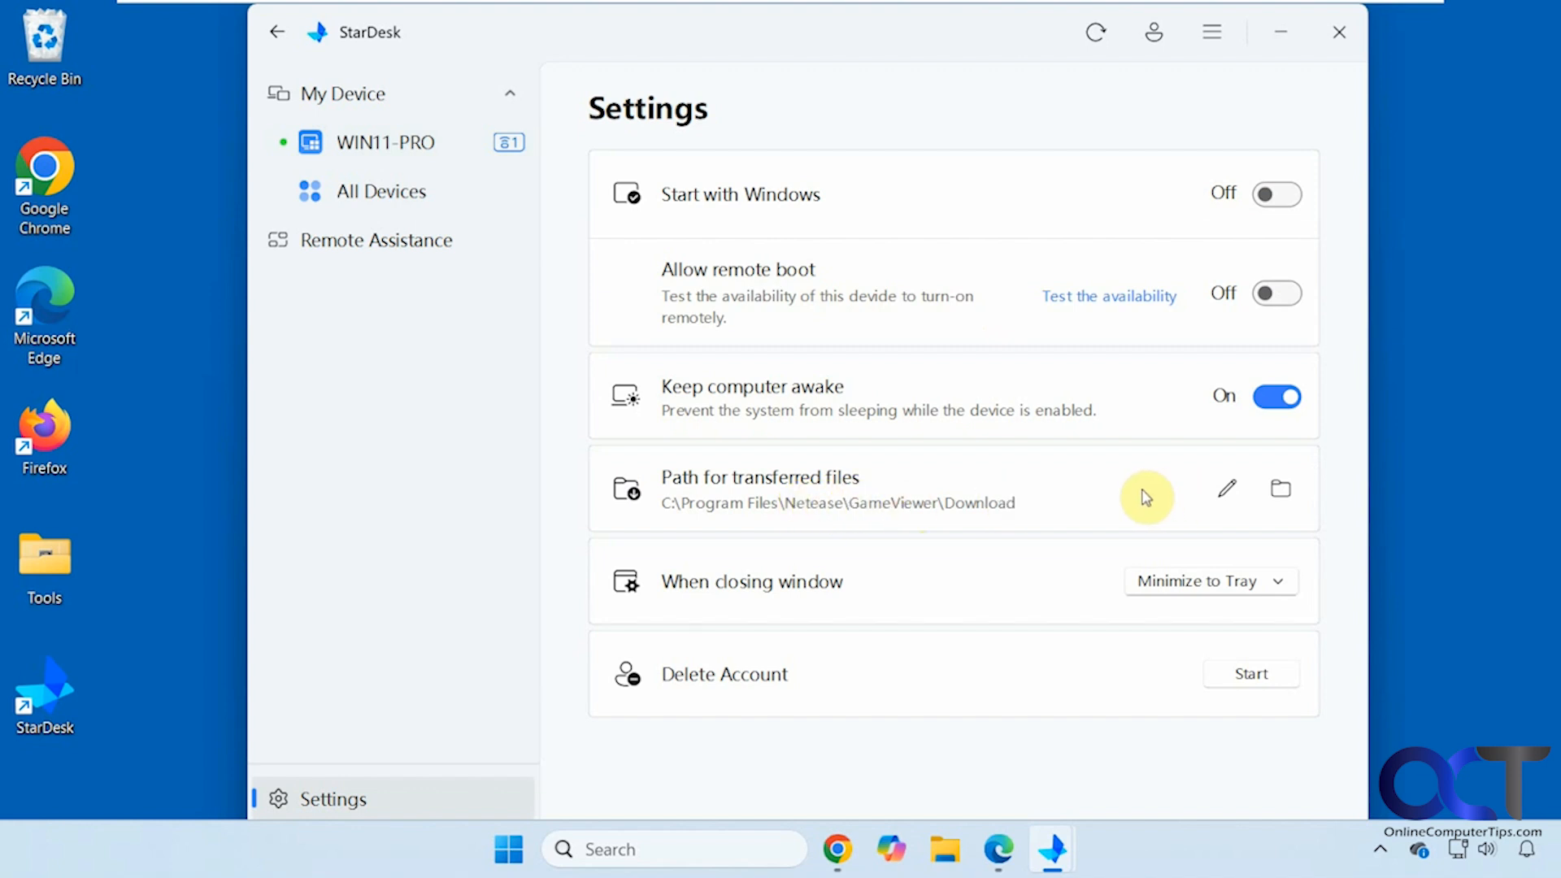
pyautogui.click(1171, 582)
pyautogui.click(1171, 581)
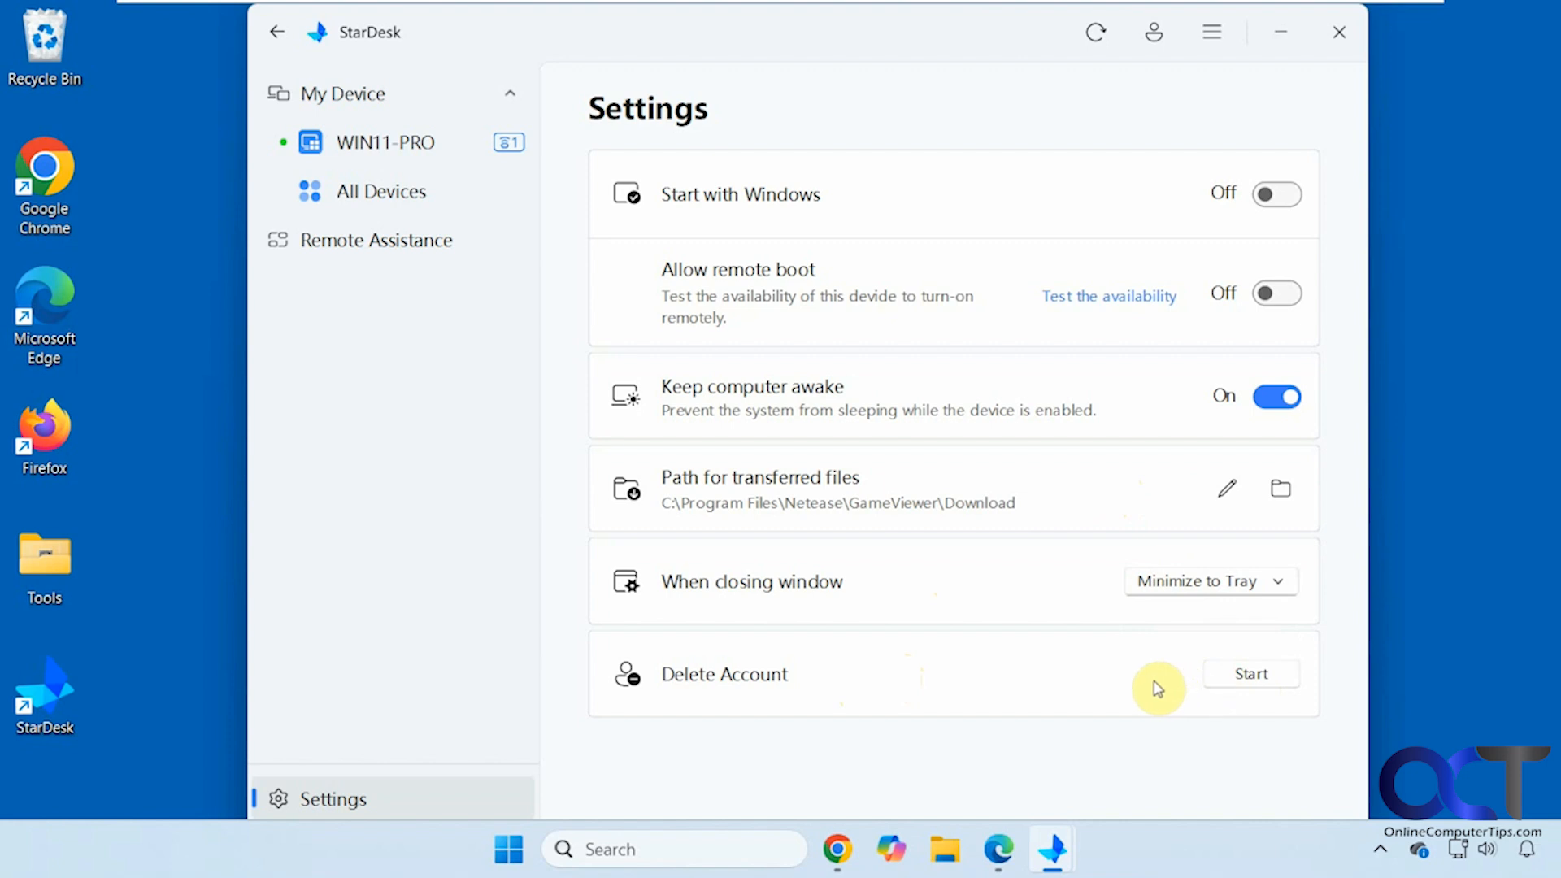
pyautogui.moveTo(1215, 43)
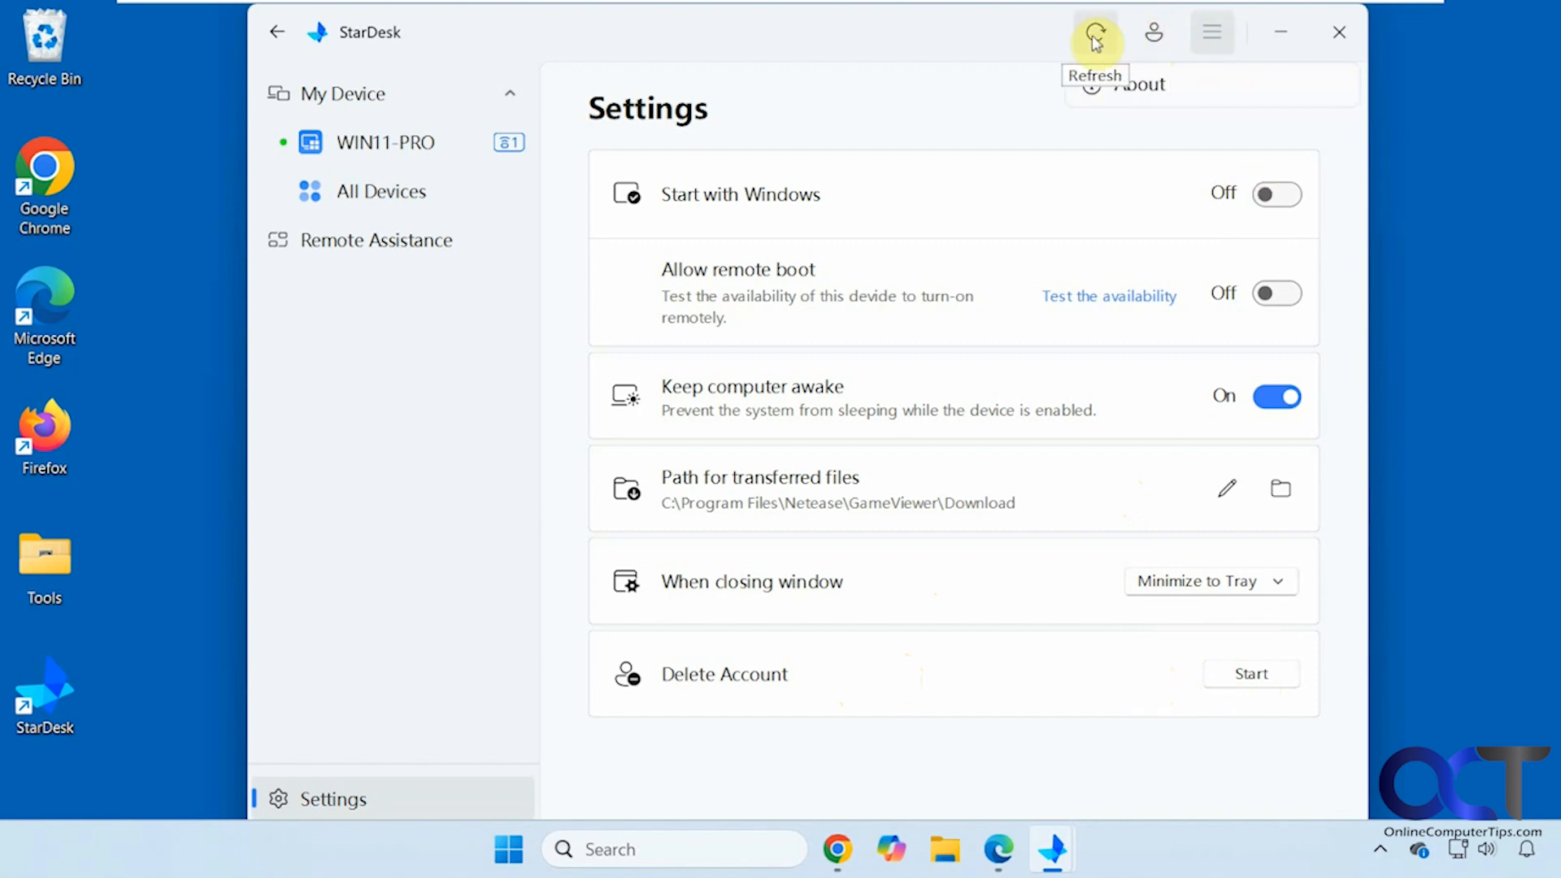
# View the WIN11-PRO page and the All Devices list, and return to the WIN11-PRO page
pyautogui.click(389, 140)
pyautogui.click(389, 143)
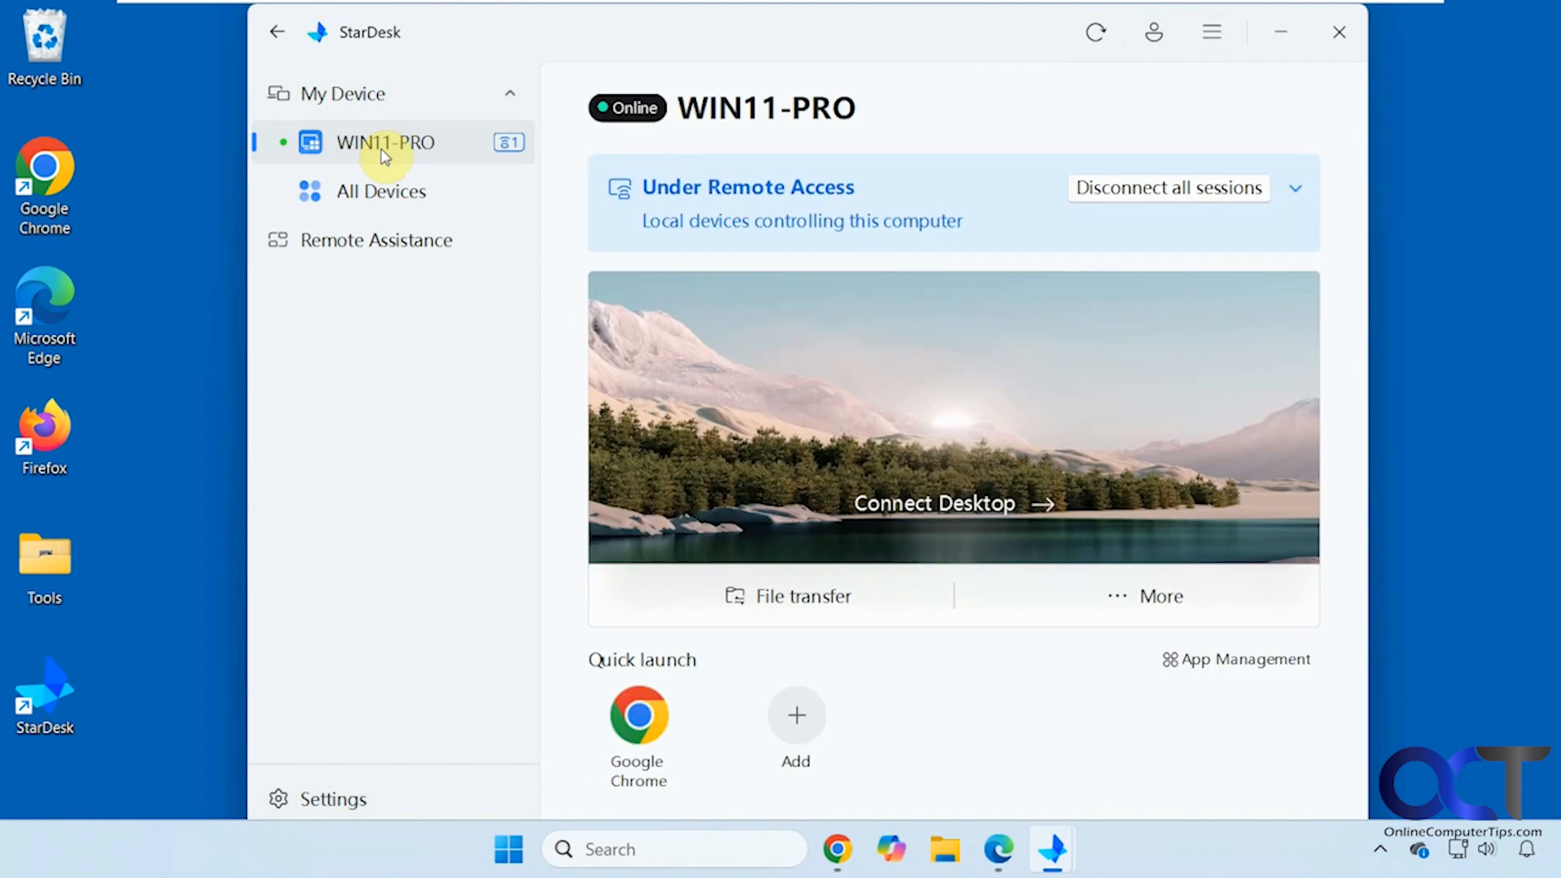
pyautogui.click(387, 195)
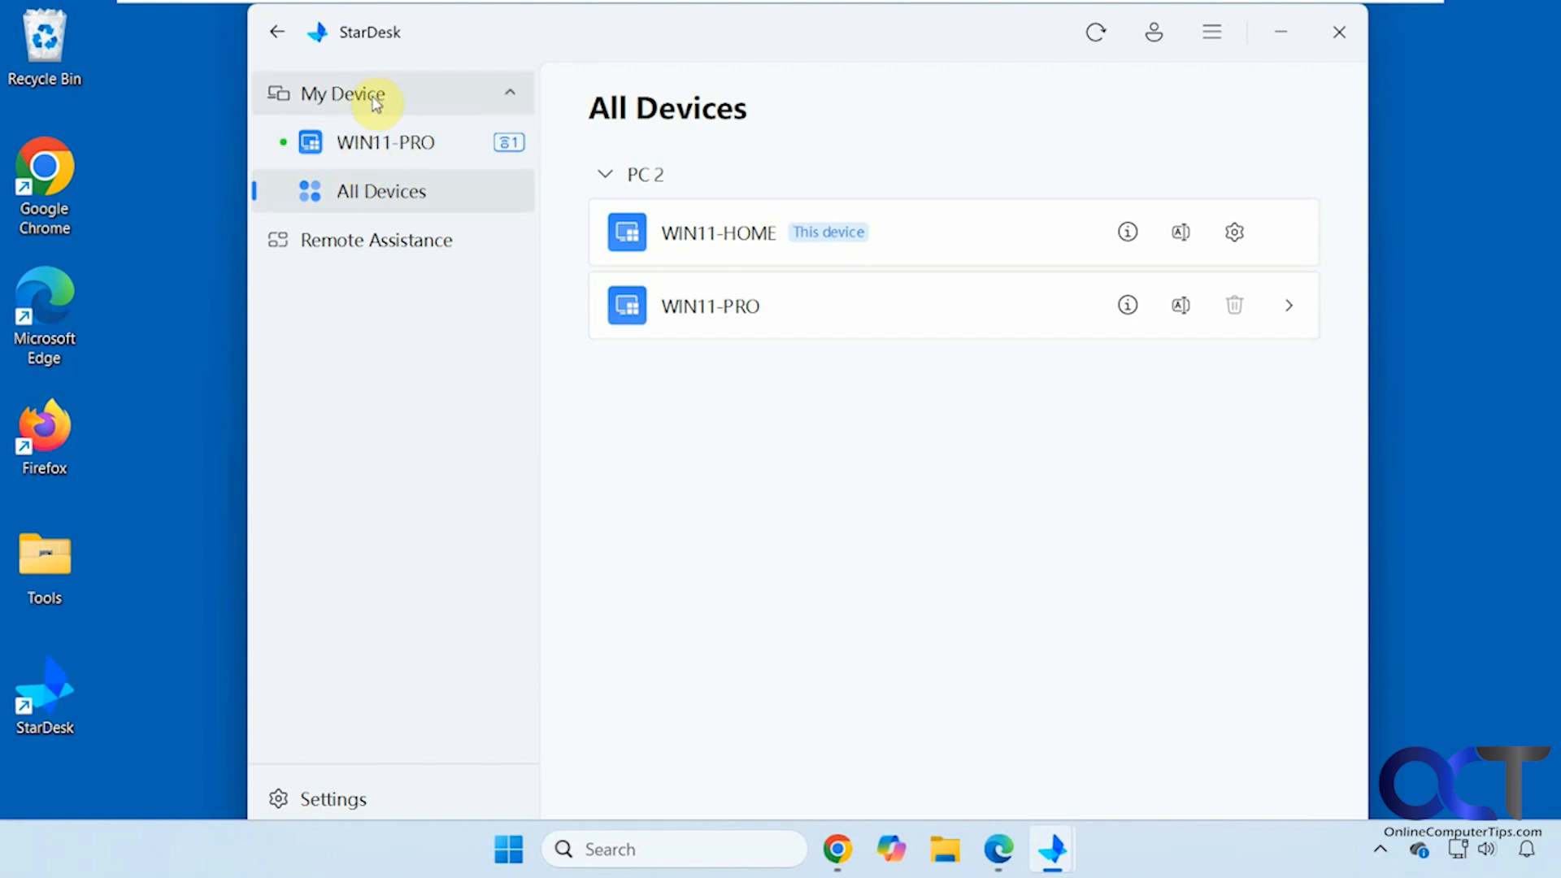
pyautogui.click(380, 148)
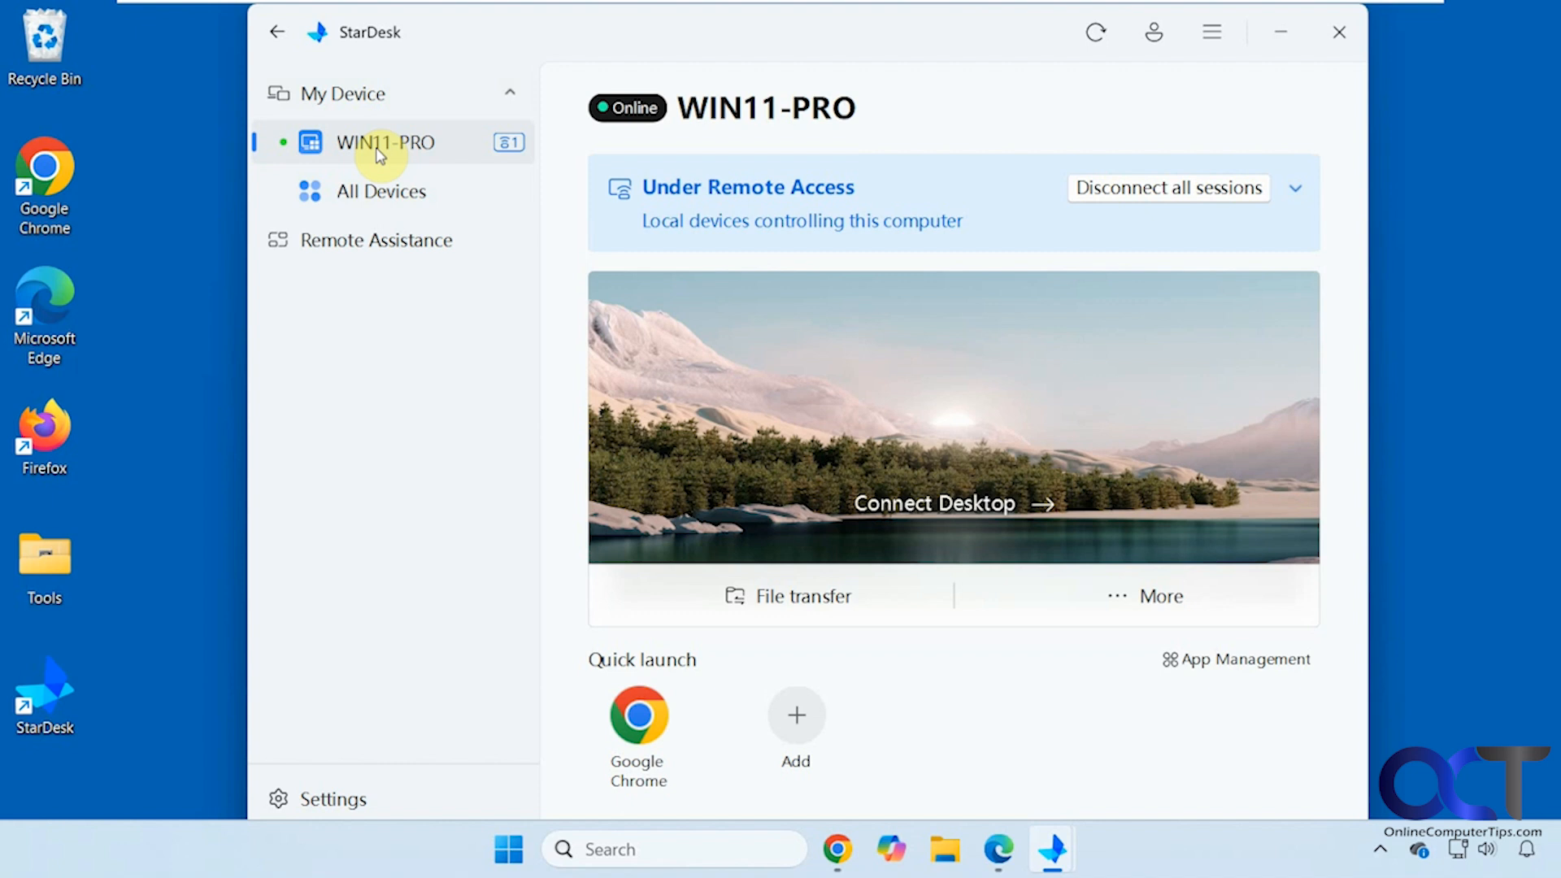
# Disconnect all remote sessions of WIN11-PRO, and view its quick launch App Management dialog without making changes
pyautogui.click(1247, 192)
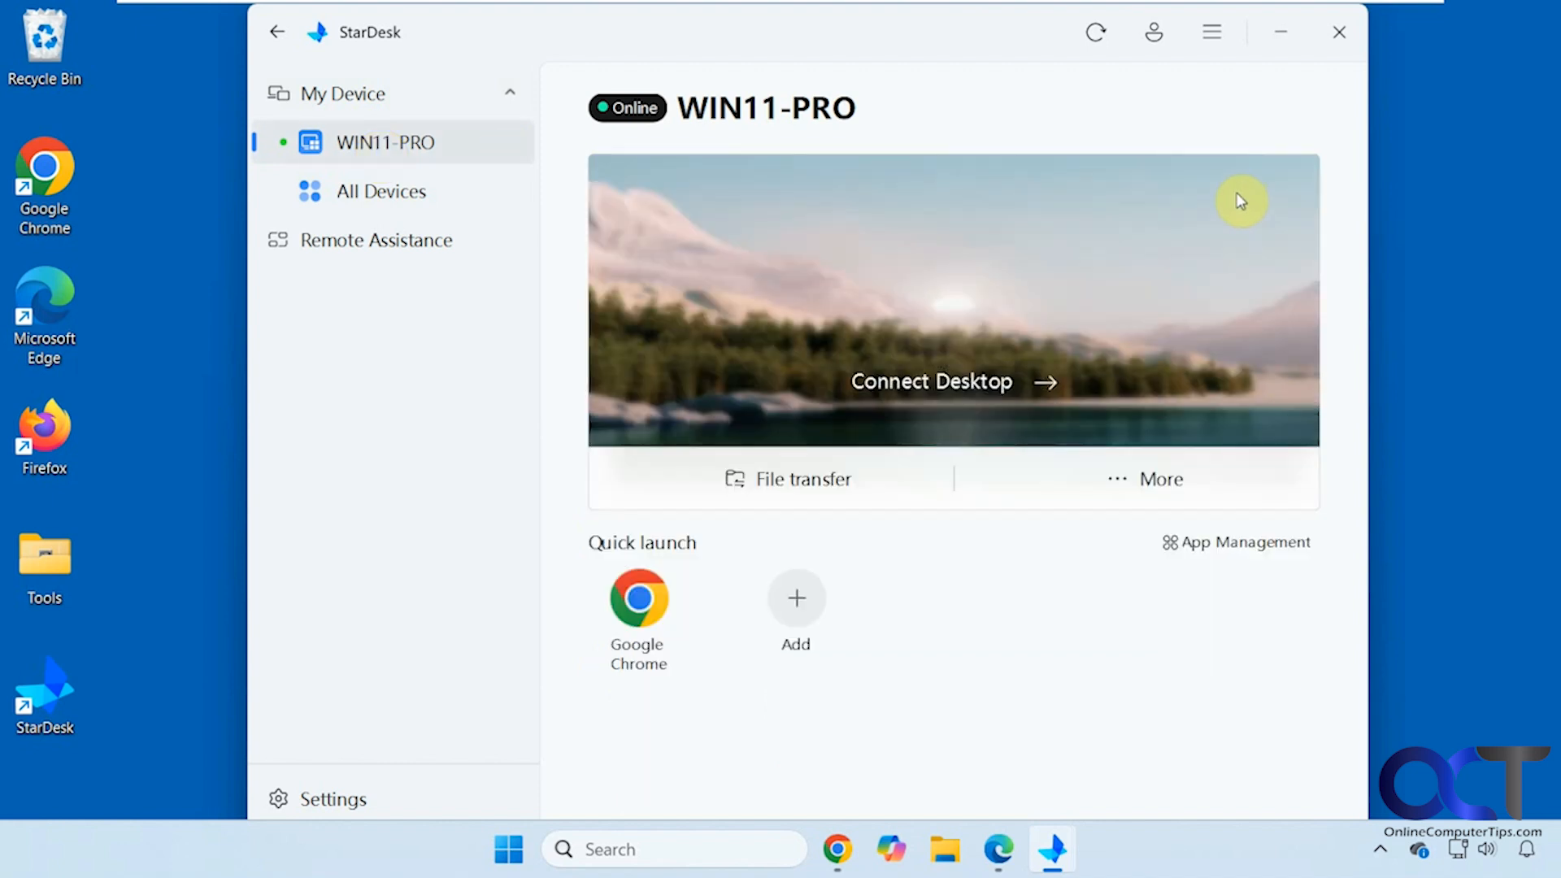
pyautogui.click(1236, 542)
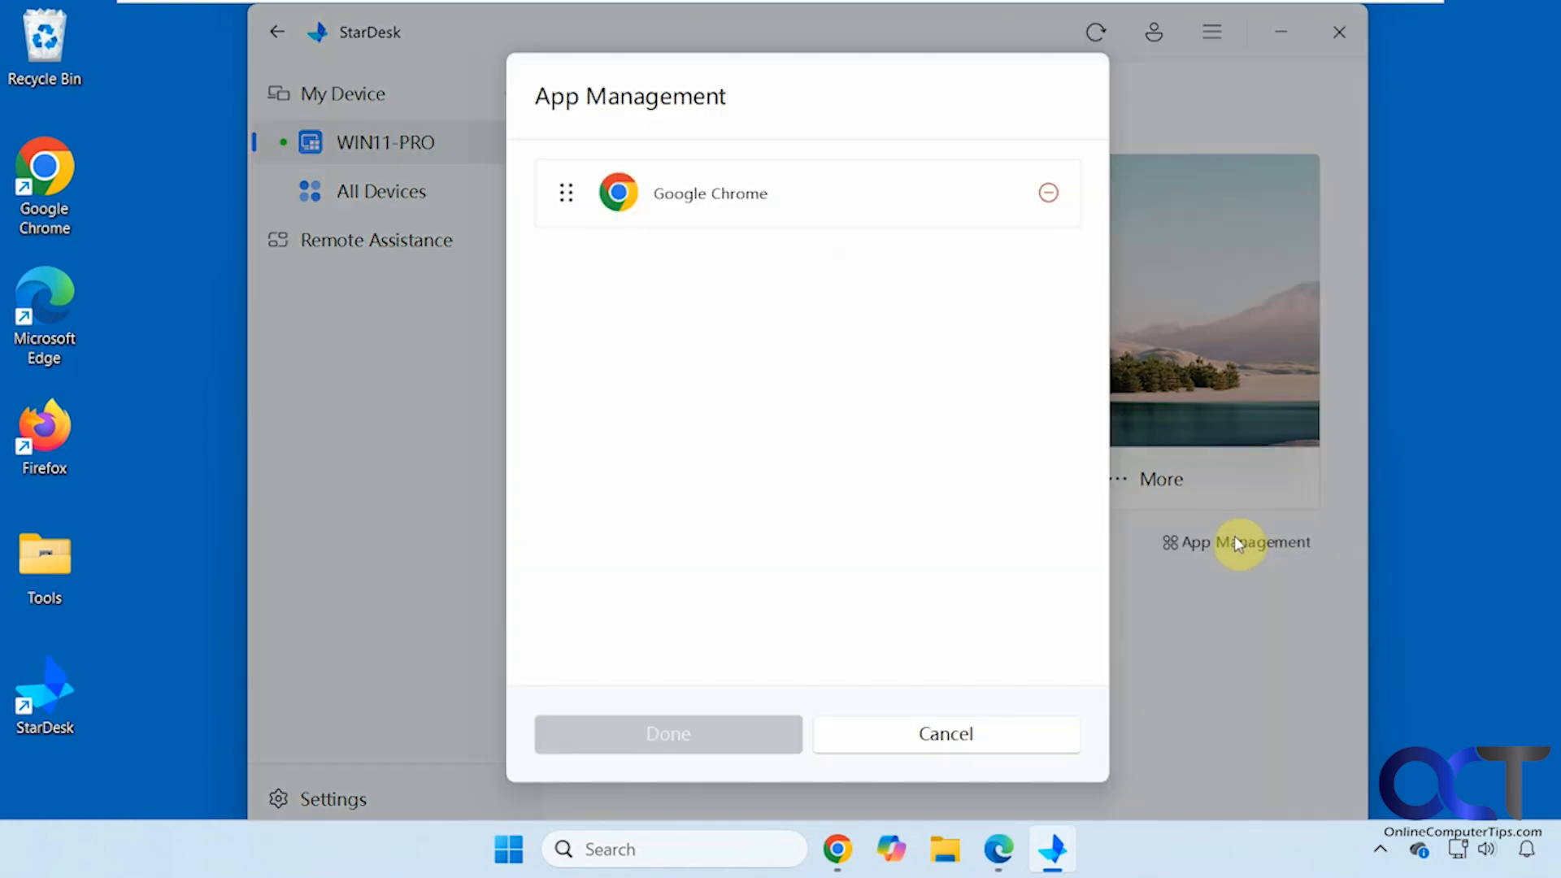
pyautogui.click(946, 734)
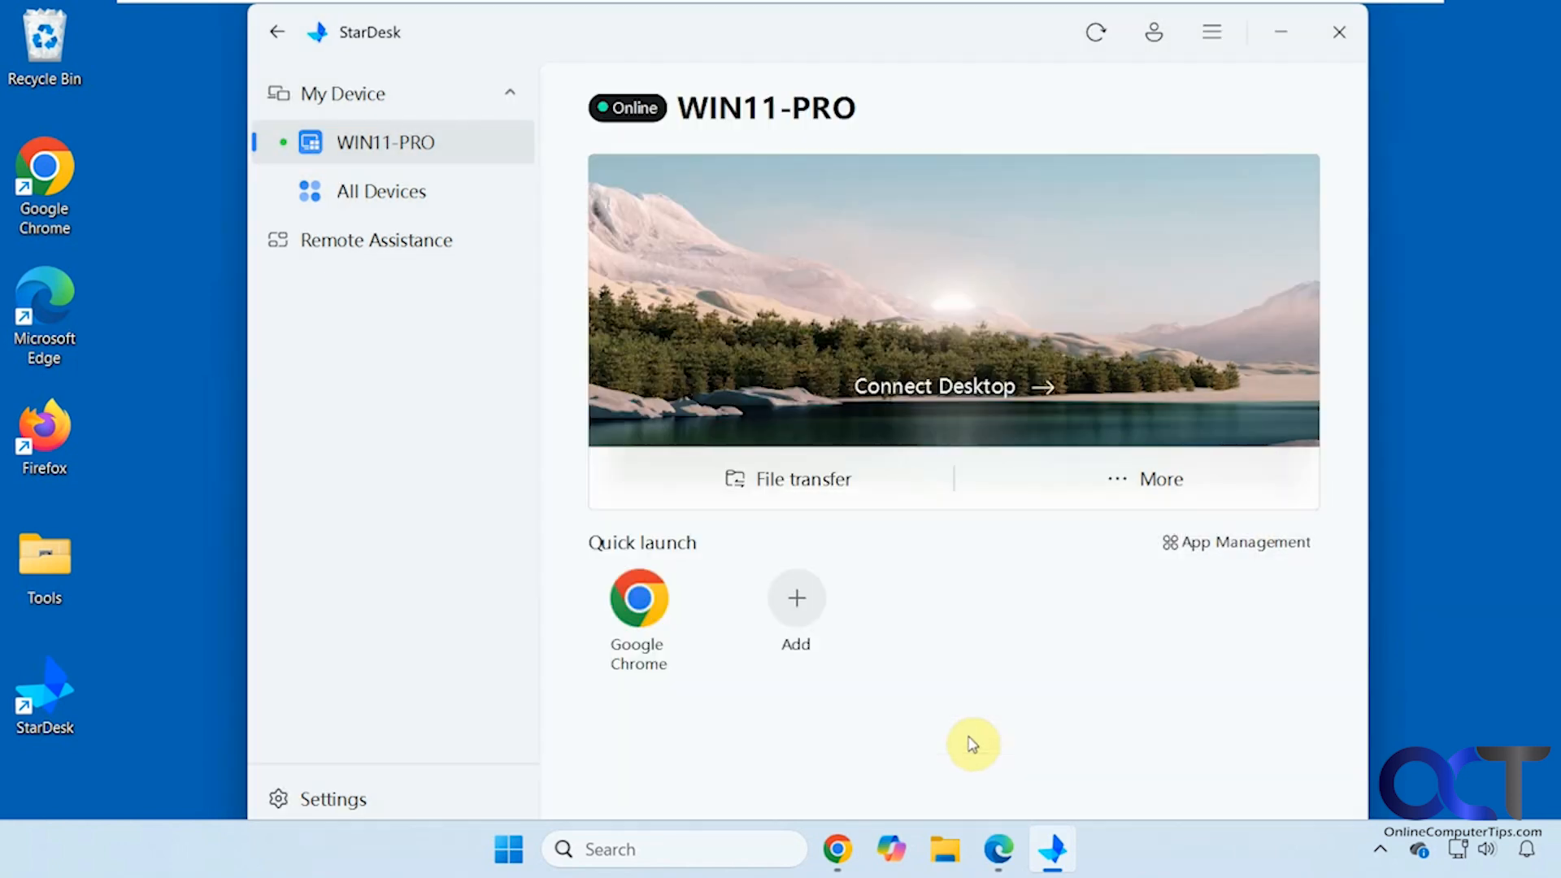